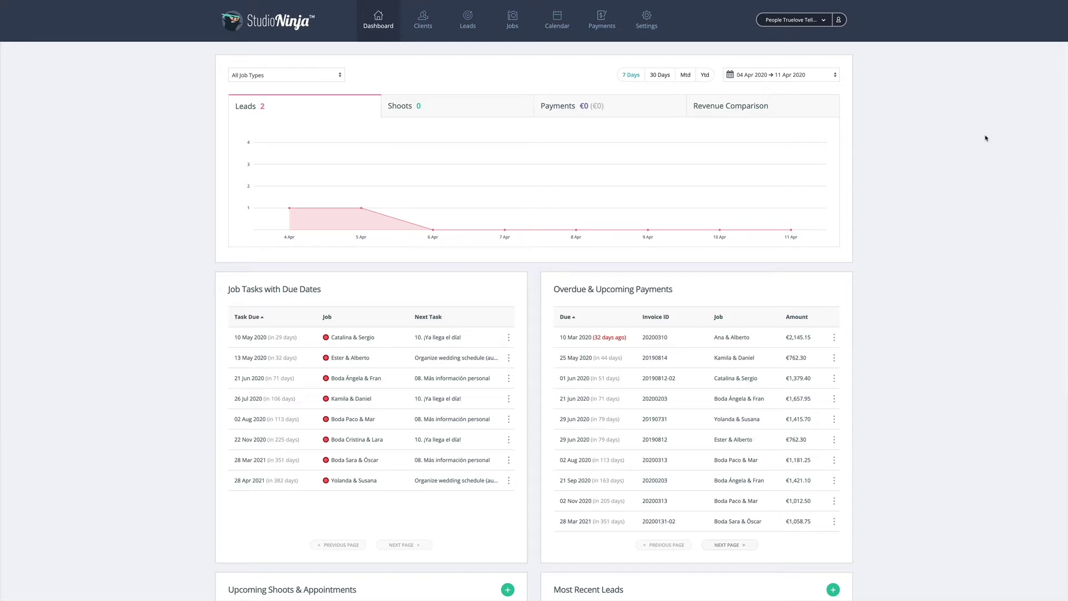
Go to Settings from the top navigation bar to view Global and Company Settings
click(646, 20)
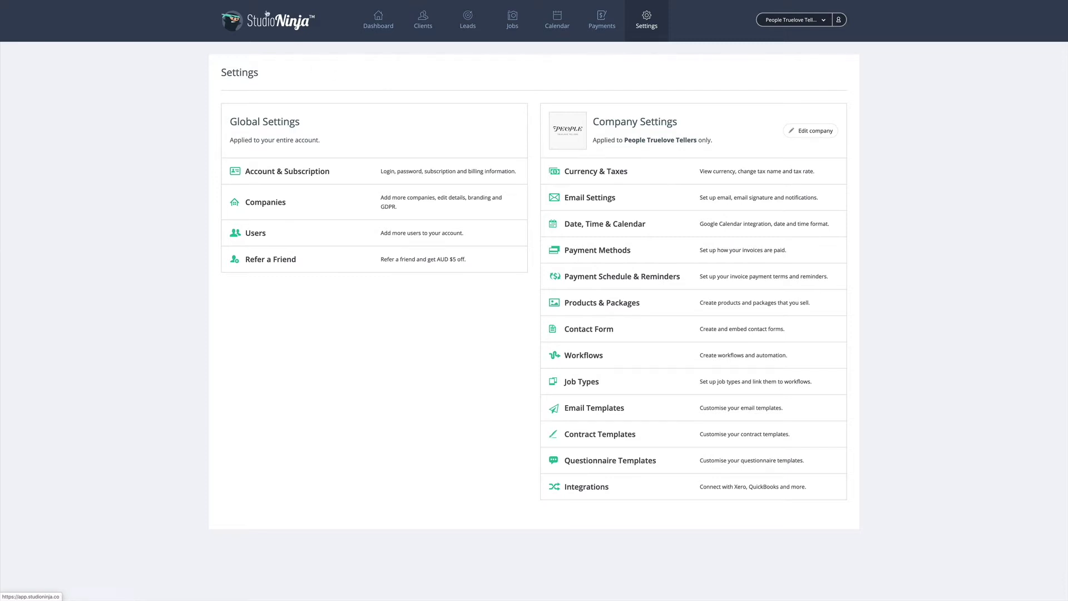
Return to the Dashboard, then switch to the Leads Overview list
click(274, 25)
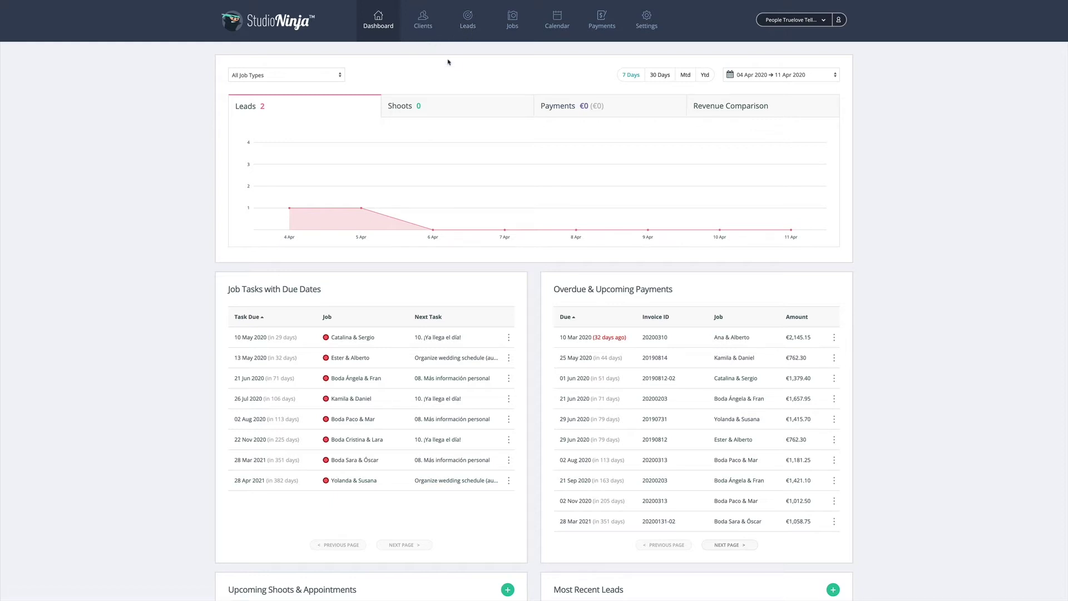
click(466, 26)
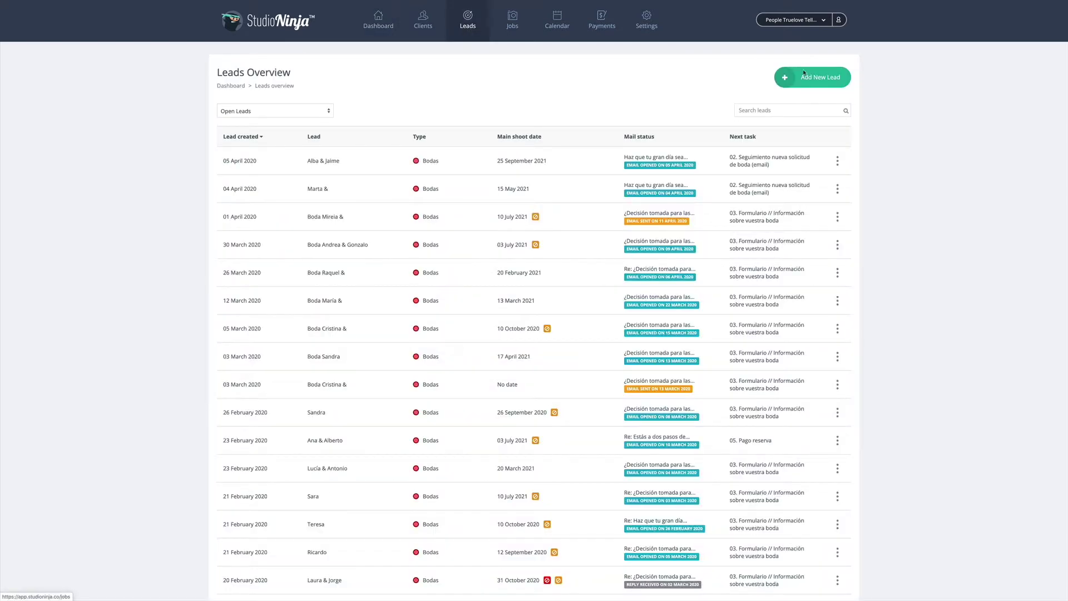
Start a new lead and bring up the Add A New Client form from it
click(813, 77)
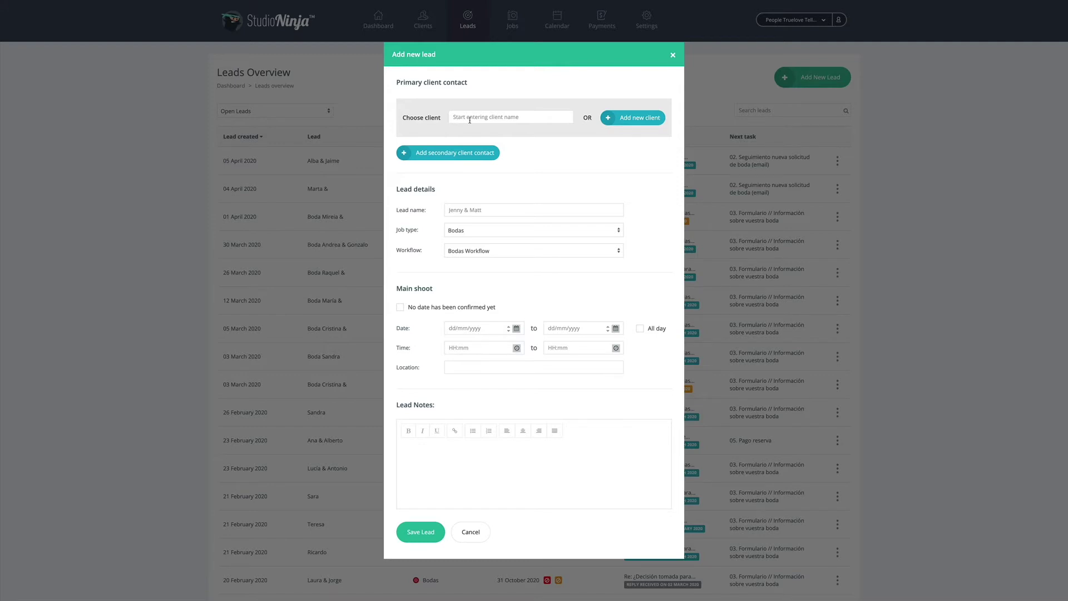
click(634, 118)
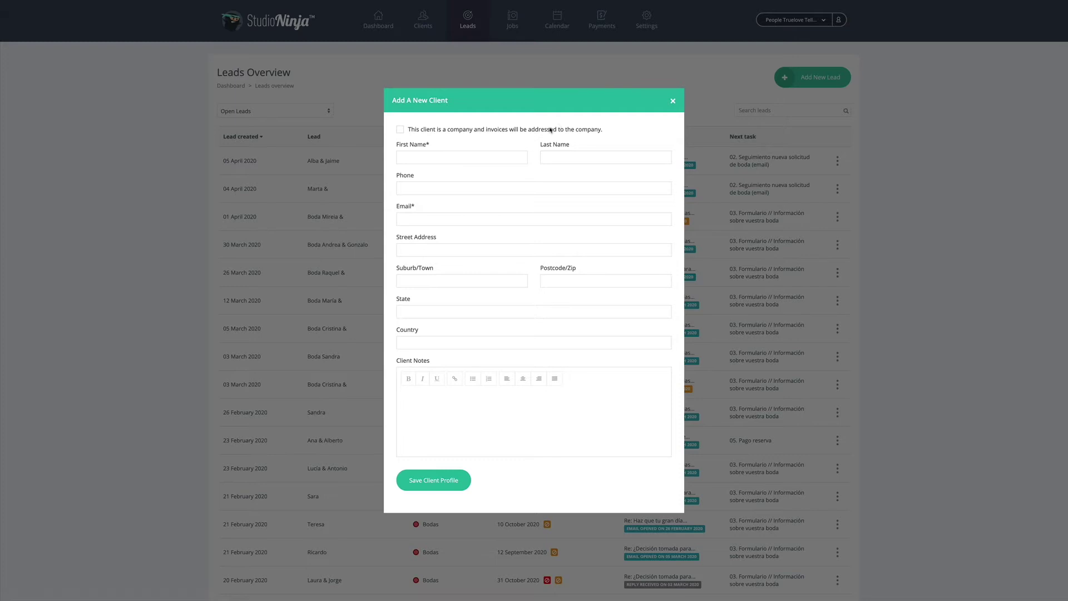
Enter the client's first name, last name and e-mail address, then save the client profile
click(494, 159)
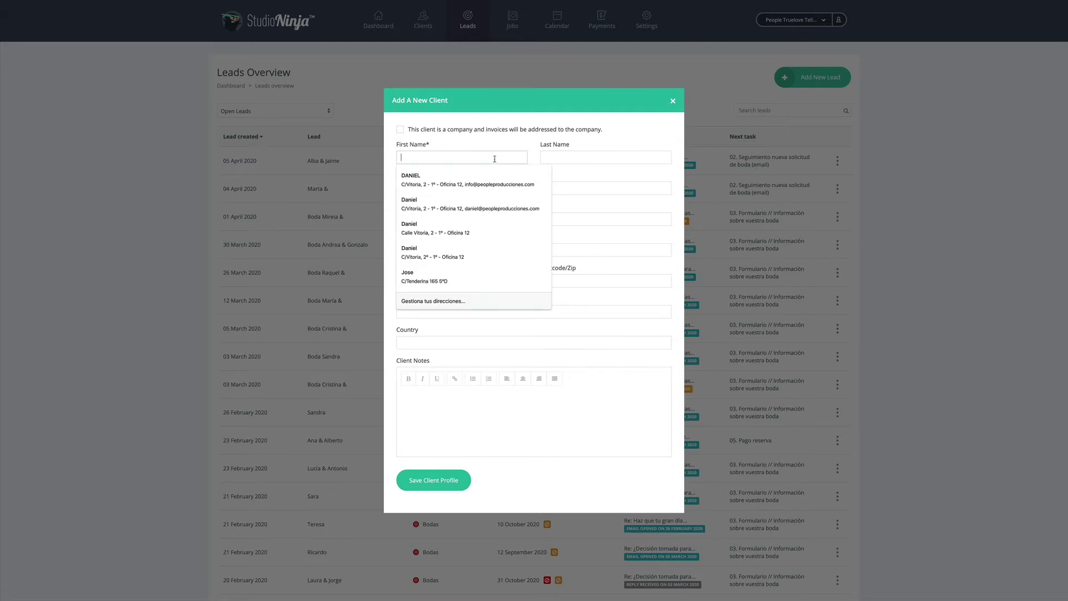
key(Tab)
key(Tab)
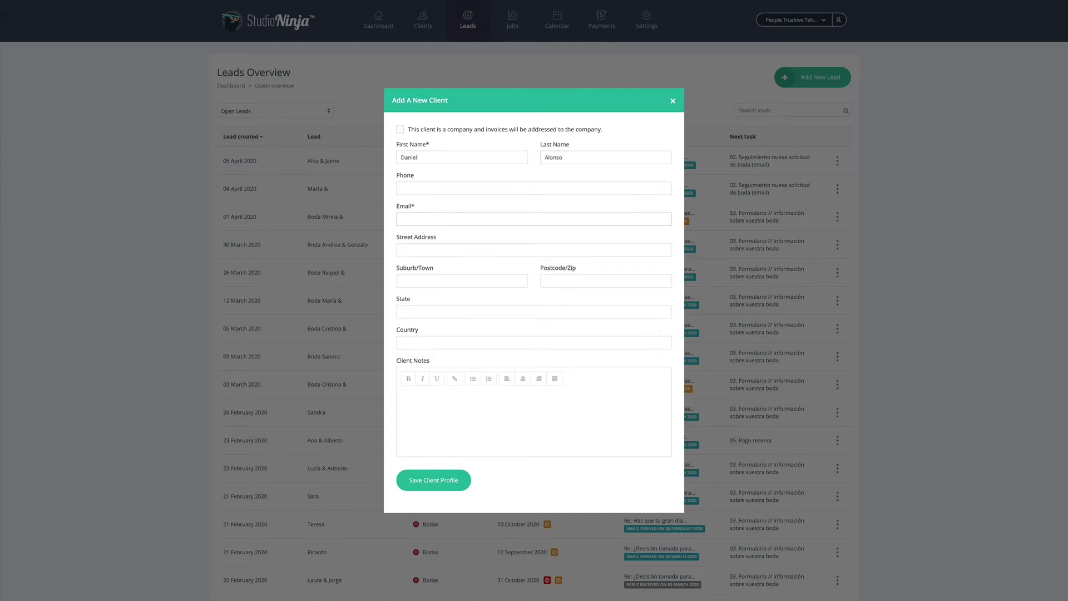
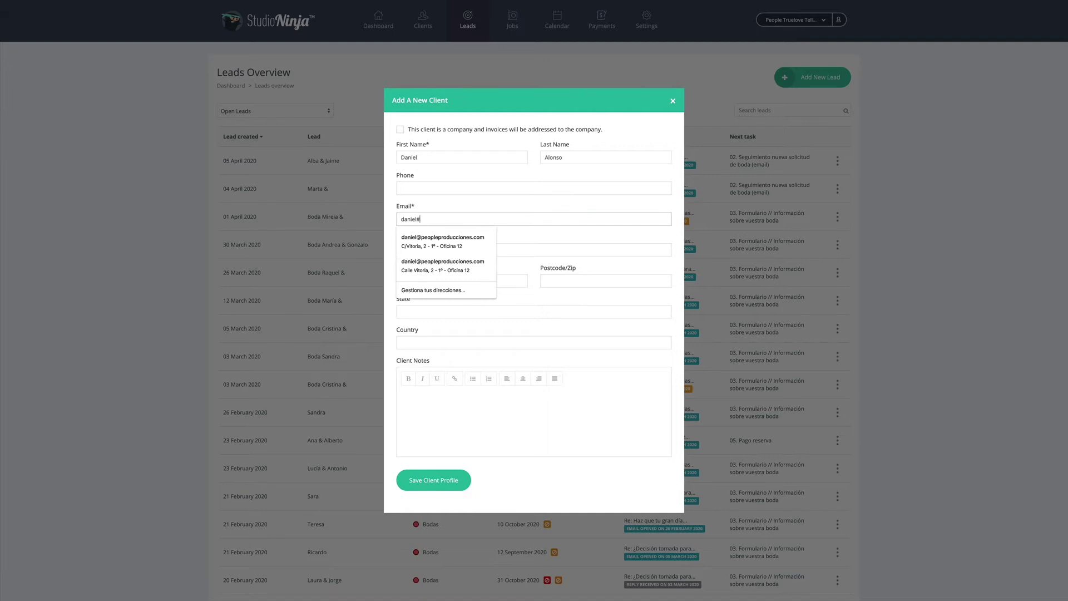
click(401, 249)
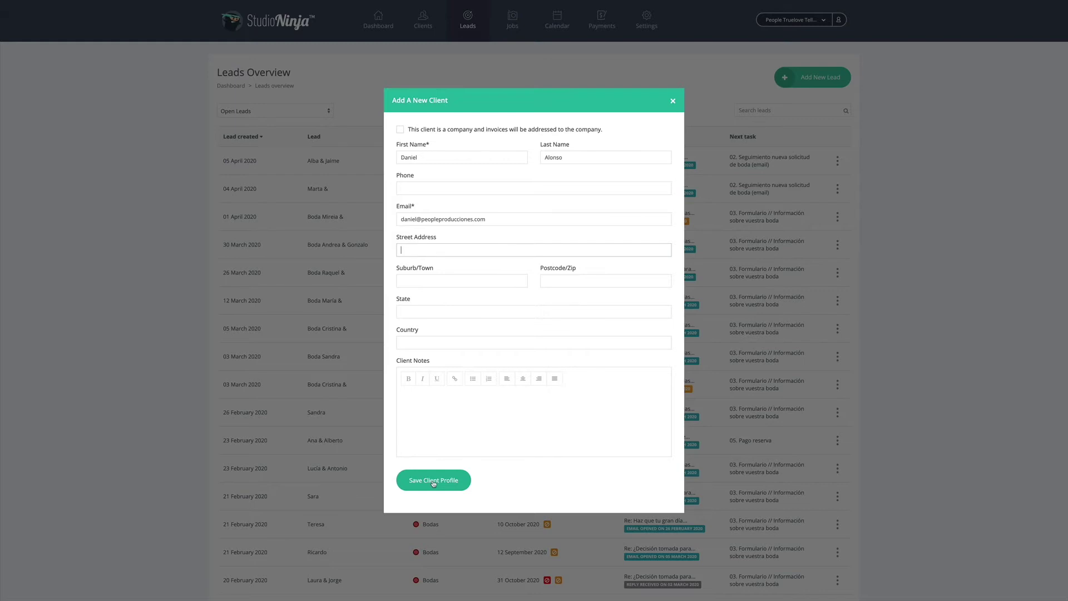
click(434, 481)
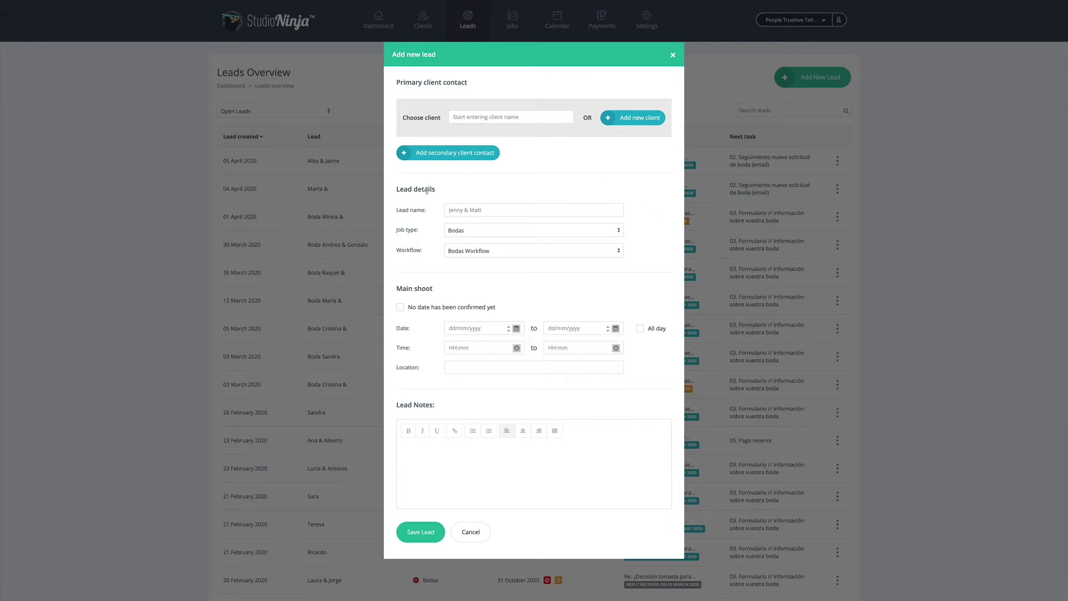
Give the lead the couple's wedding title, keep job type Bodas, and review the workflow options
click(478, 210)
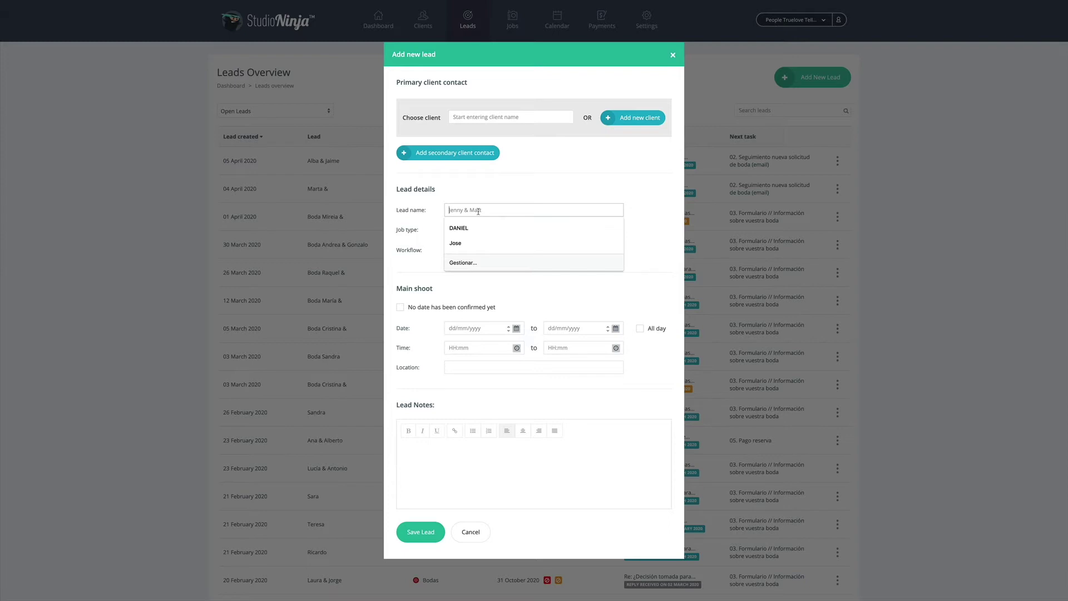
text(Boda Daniel & Gloria)
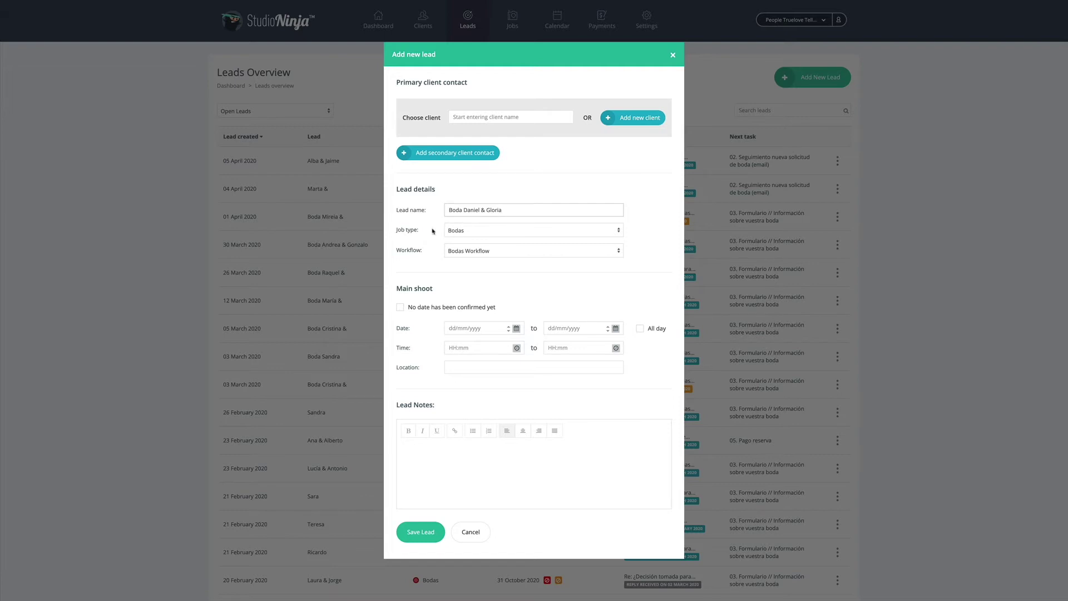
click(472, 231)
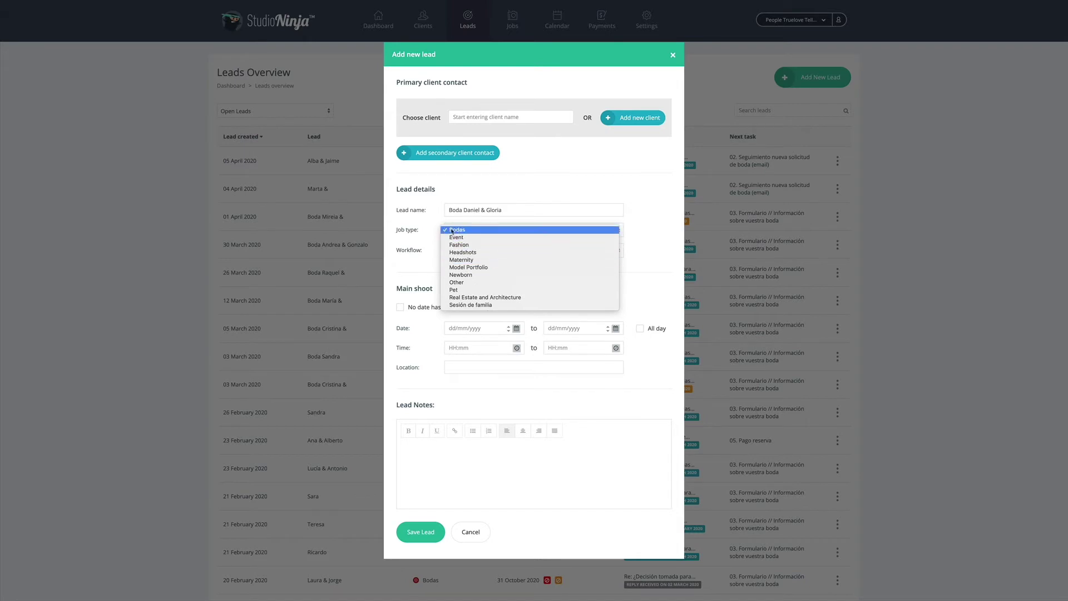
click(430, 231)
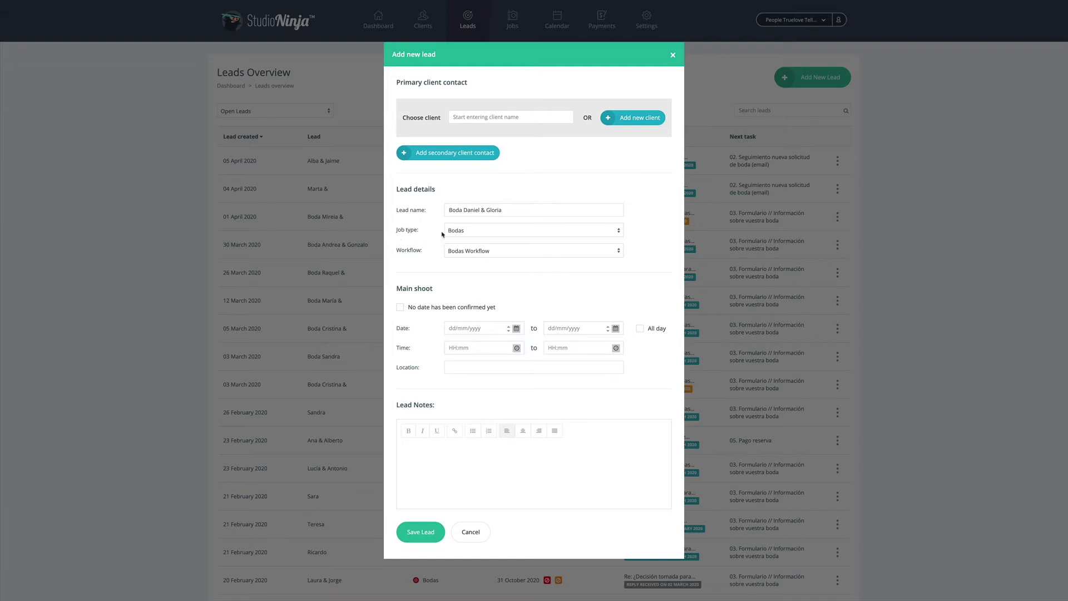
click(489, 255)
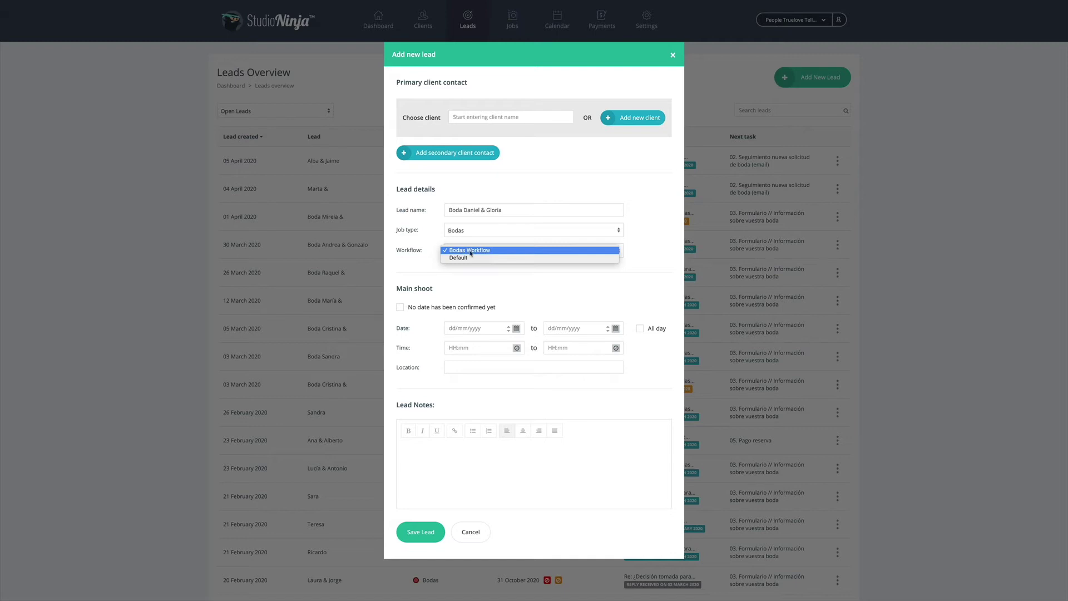
Keep Bodas Workflow and set an all-day main shoot on 2 February 2021
click(470, 250)
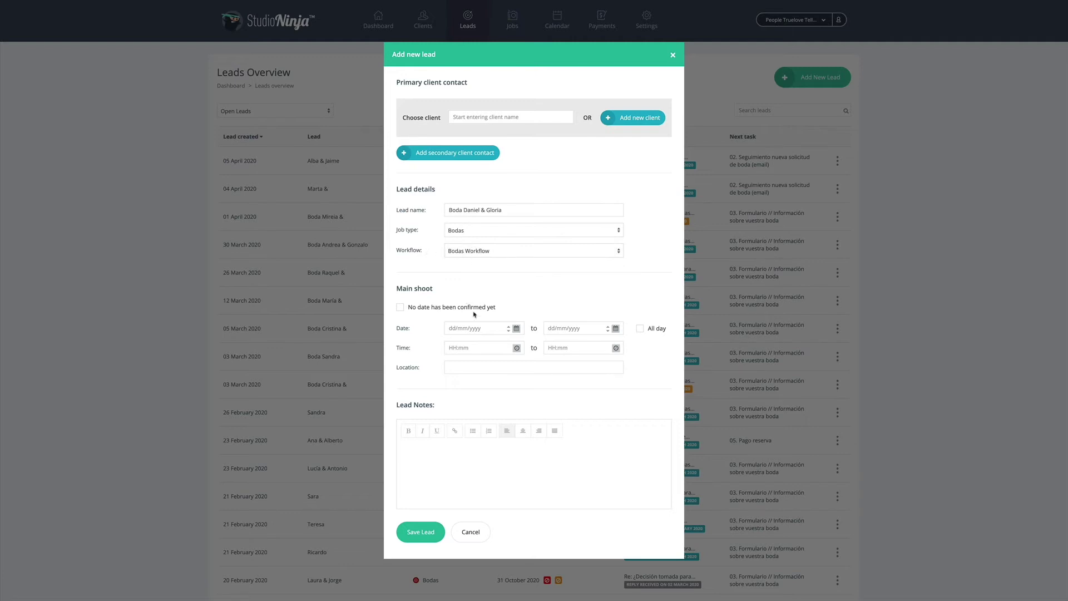
click(473, 332)
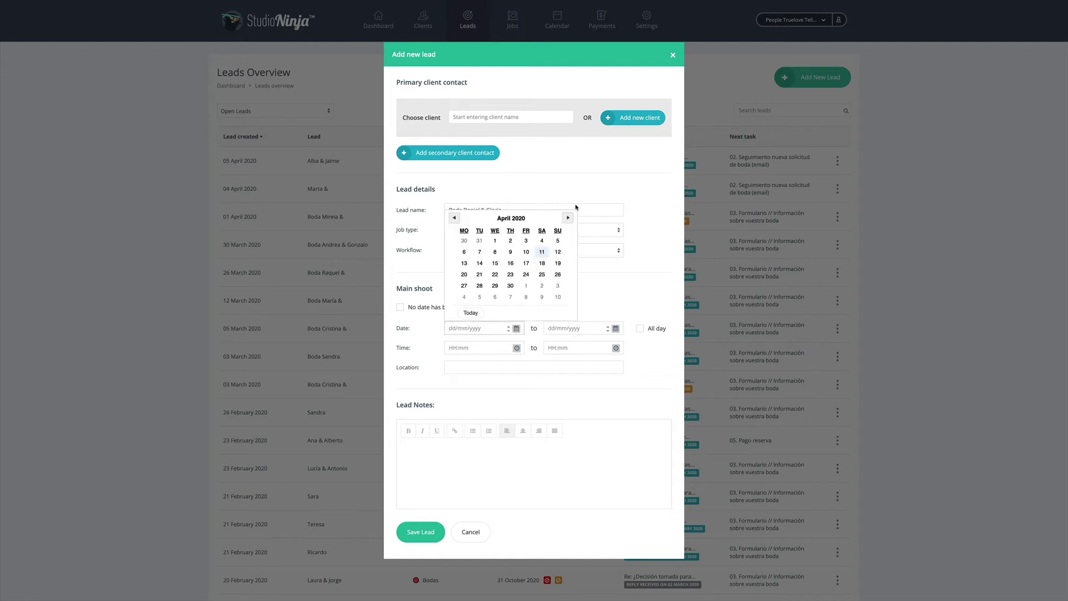
click(567, 218)
click(567, 218)
click(567, 217)
click(567, 217)
click(568, 218)
click(567, 217)
click(567, 218)
click(567, 217)
click(568, 217)
click(567, 218)
click(480, 241)
click(640, 328)
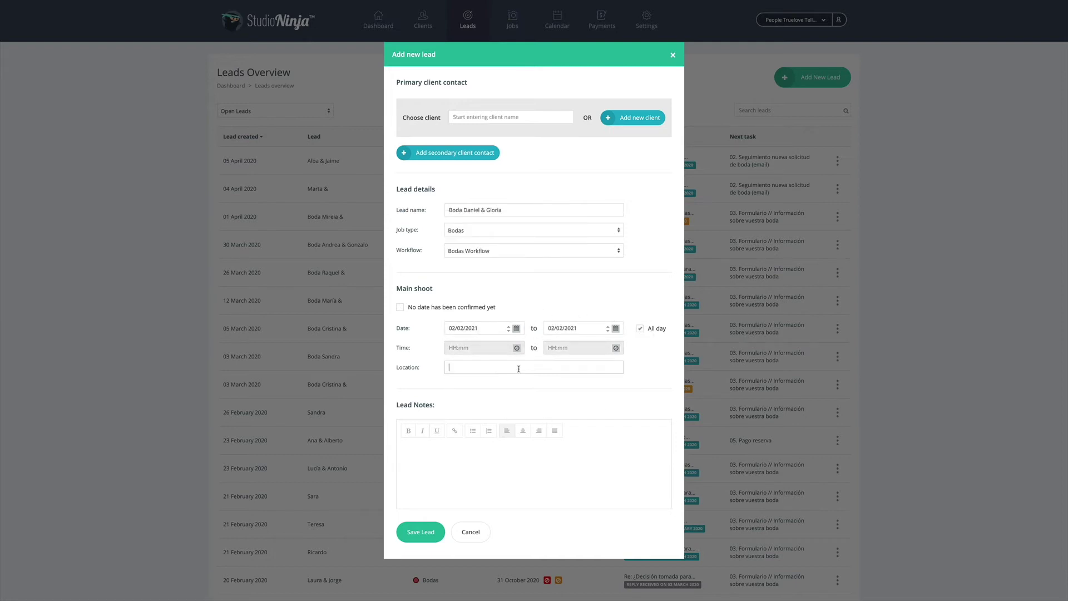
Set the shoot location to Elciego, España and save the lead
click(519, 369)
text(Elciego)
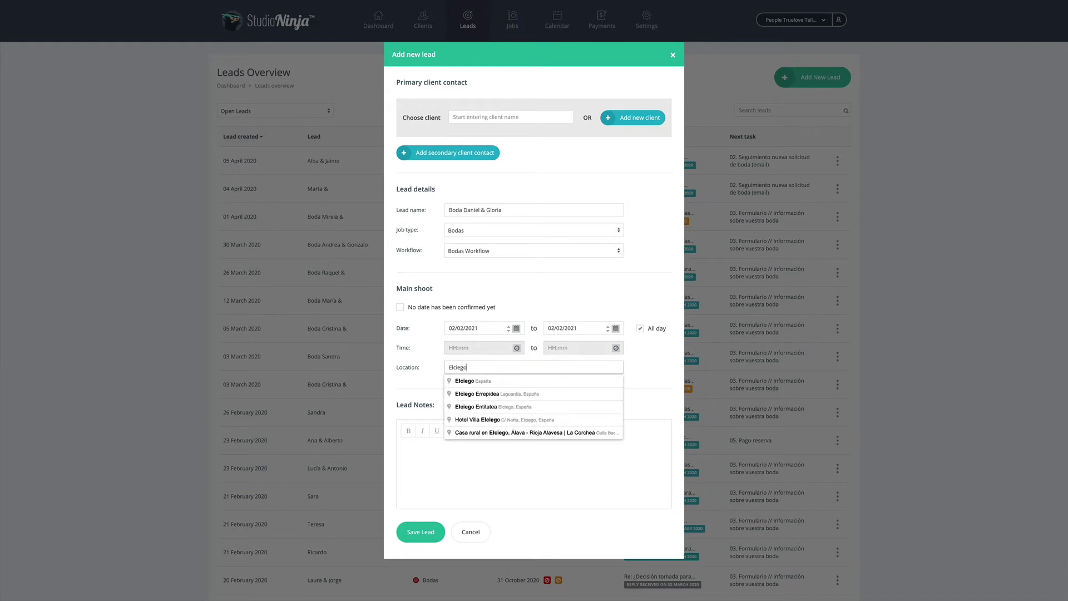
click(518, 382)
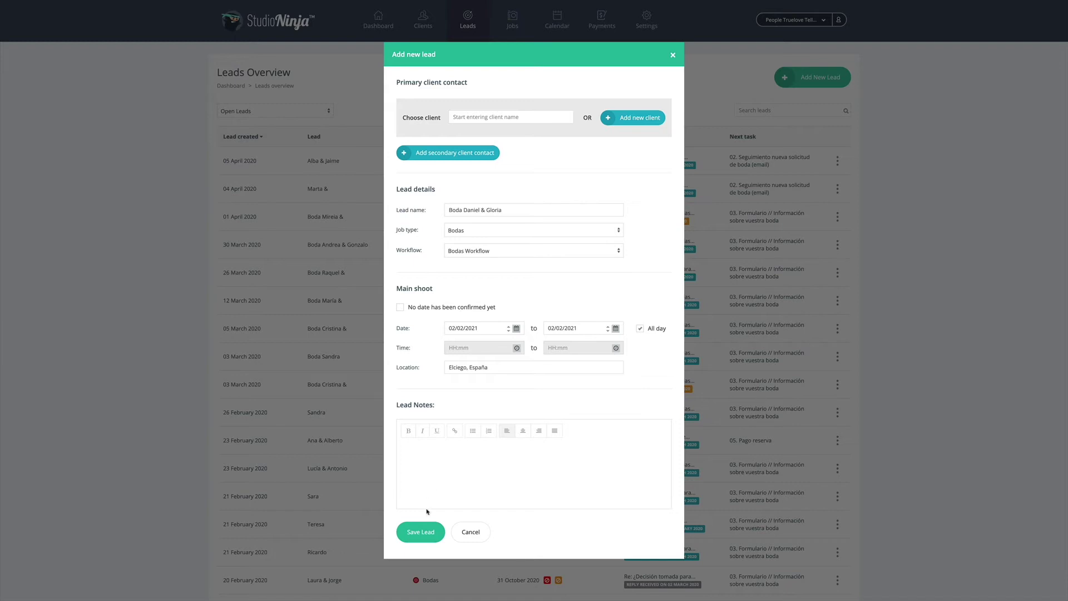
click(419, 535)
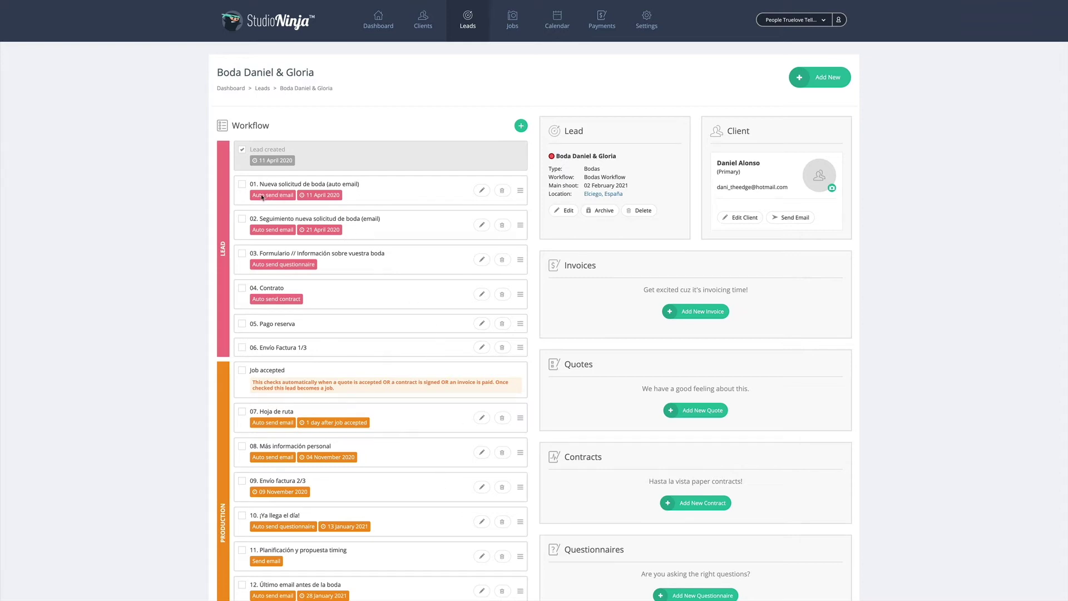
scroll(269, 199, down, 5)
scroll(269, 206, down, 4)
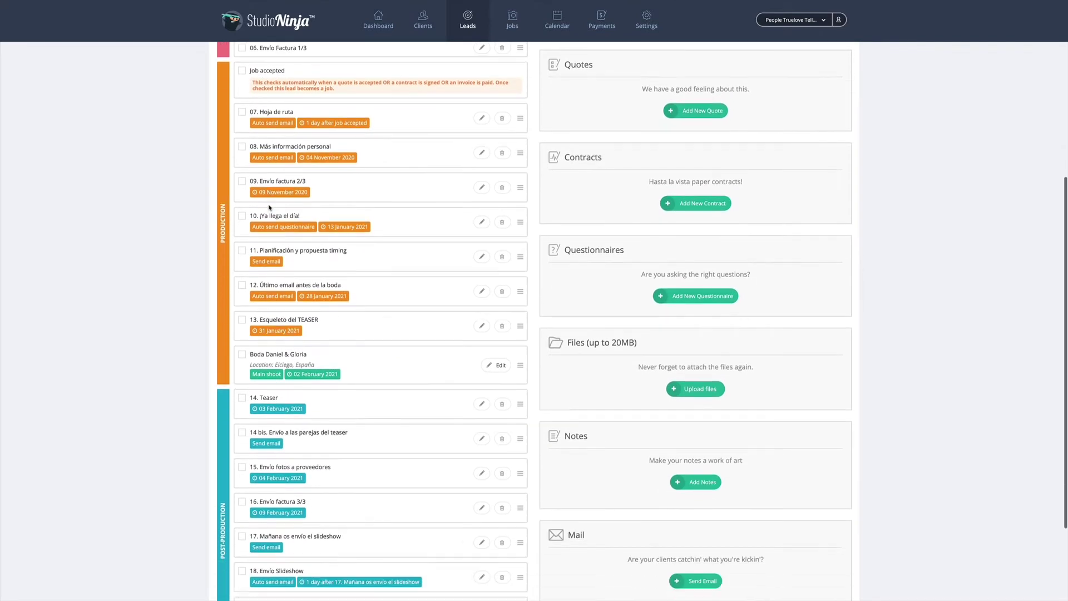
scroll(271, 209, up, 5)
scroll(270, 209, up, 4)
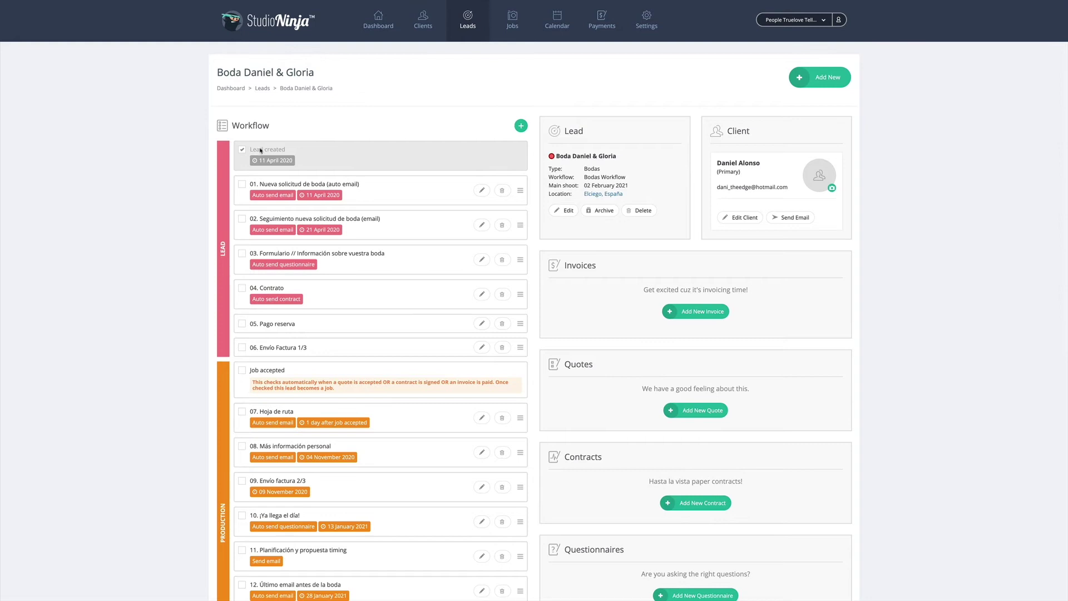
scroll(256, 145, down, 1)
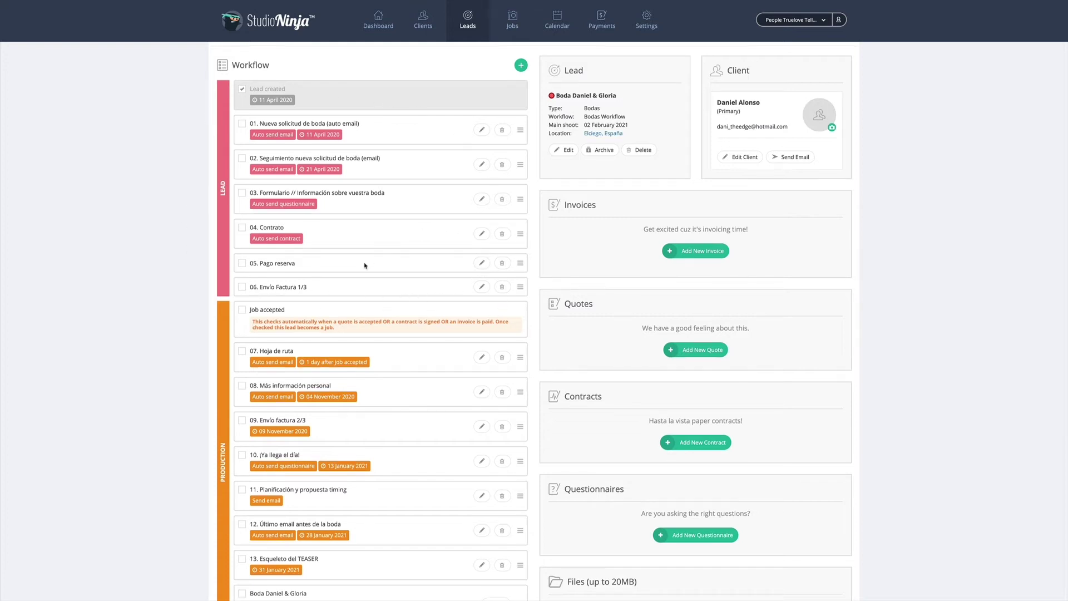
scroll(364, 265, down, 2)
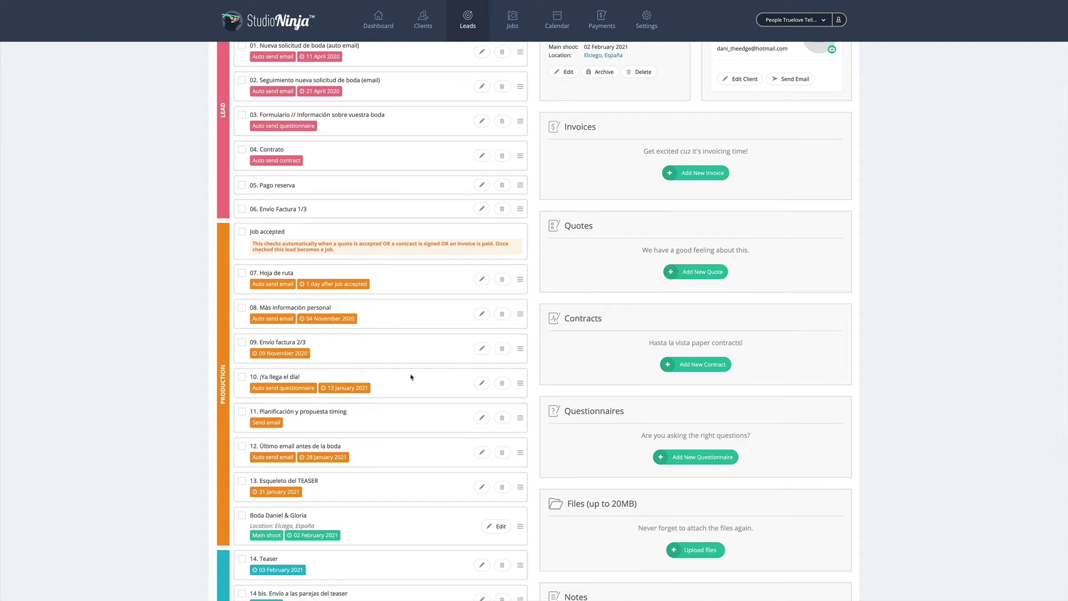
scroll(411, 377, down, 5)
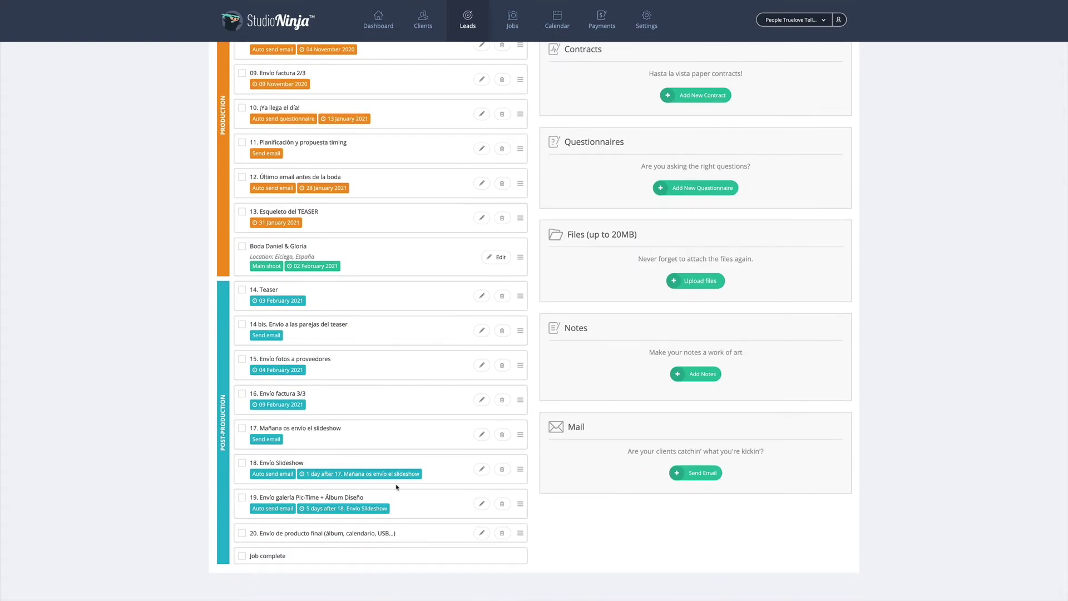
scroll(397, 487, up, 5)
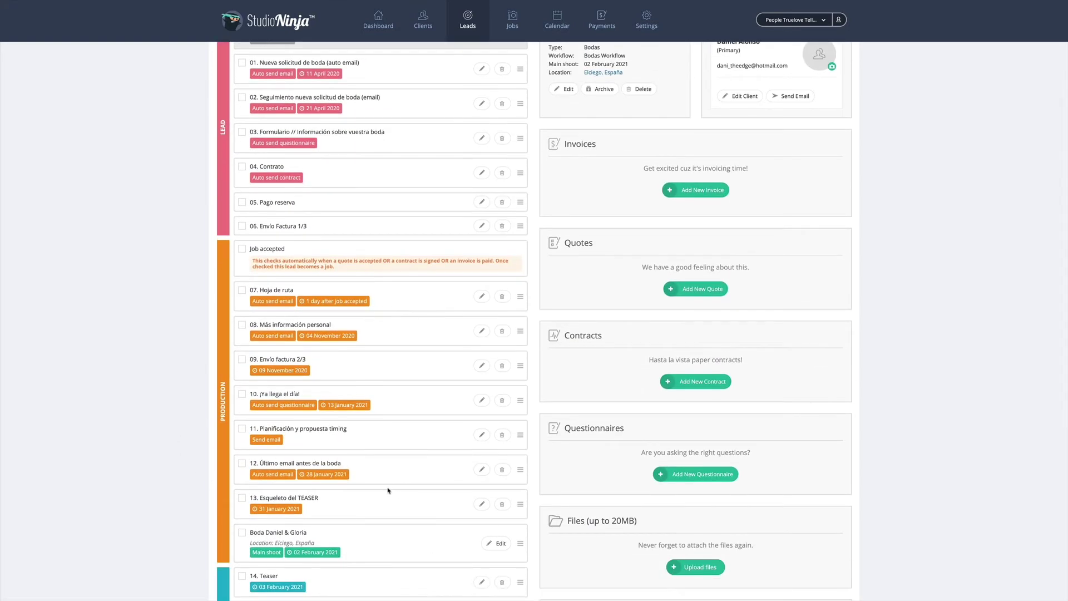
scroll(387, 492, up, 2)
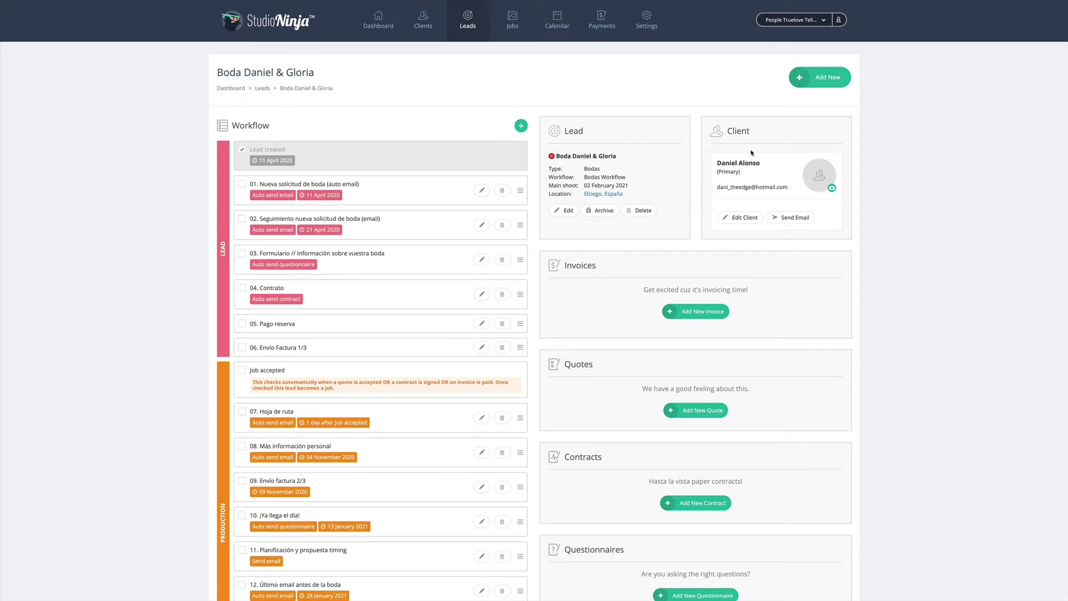
scroll(858, 303, down, 3)
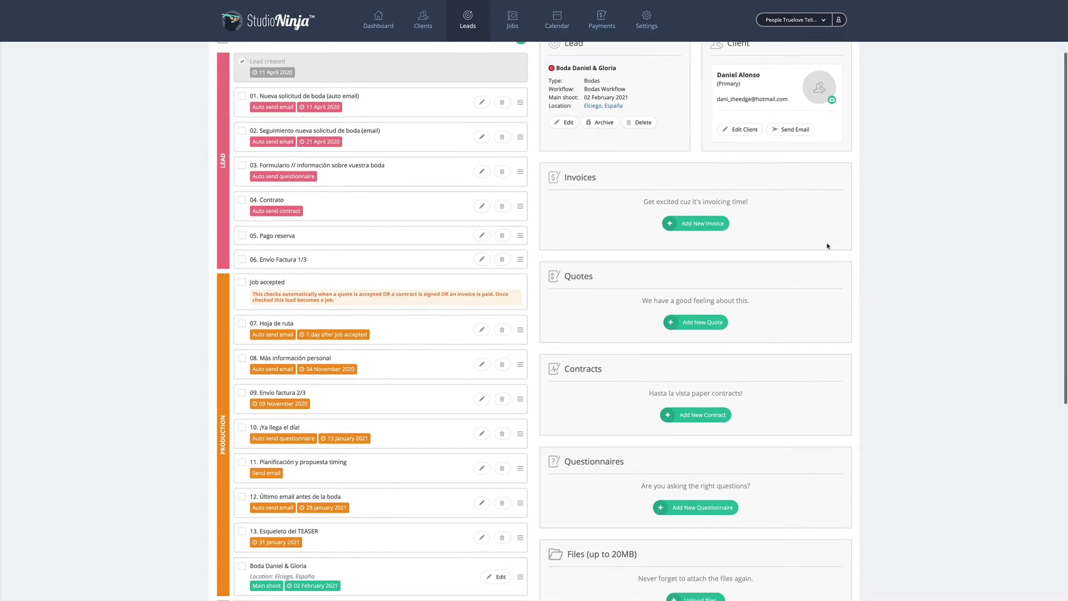
scroll(853, 246, down, 1)
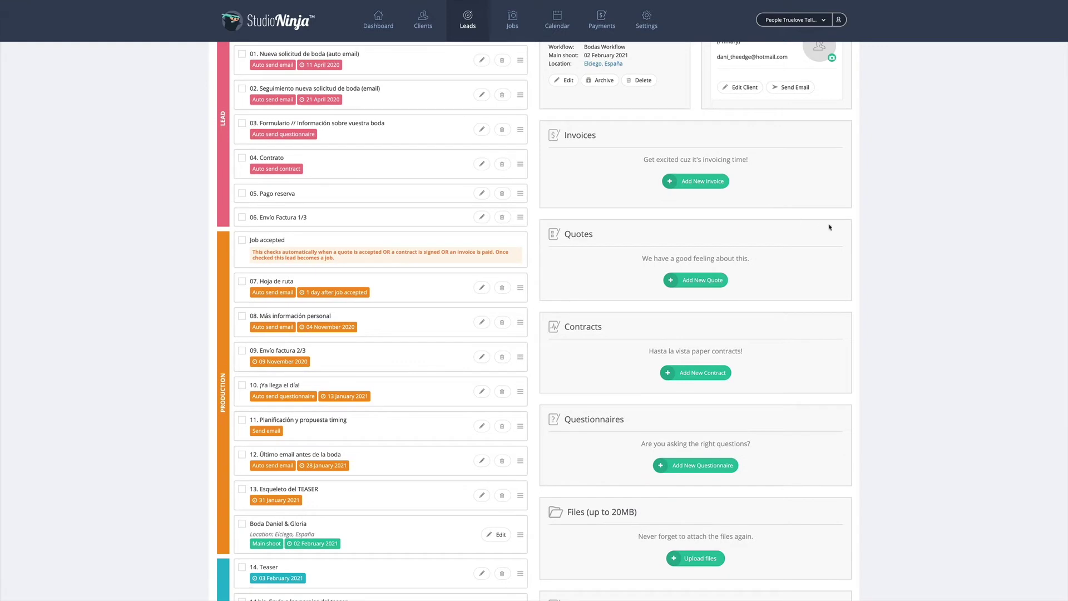
scroll(789, 195, down, 1)
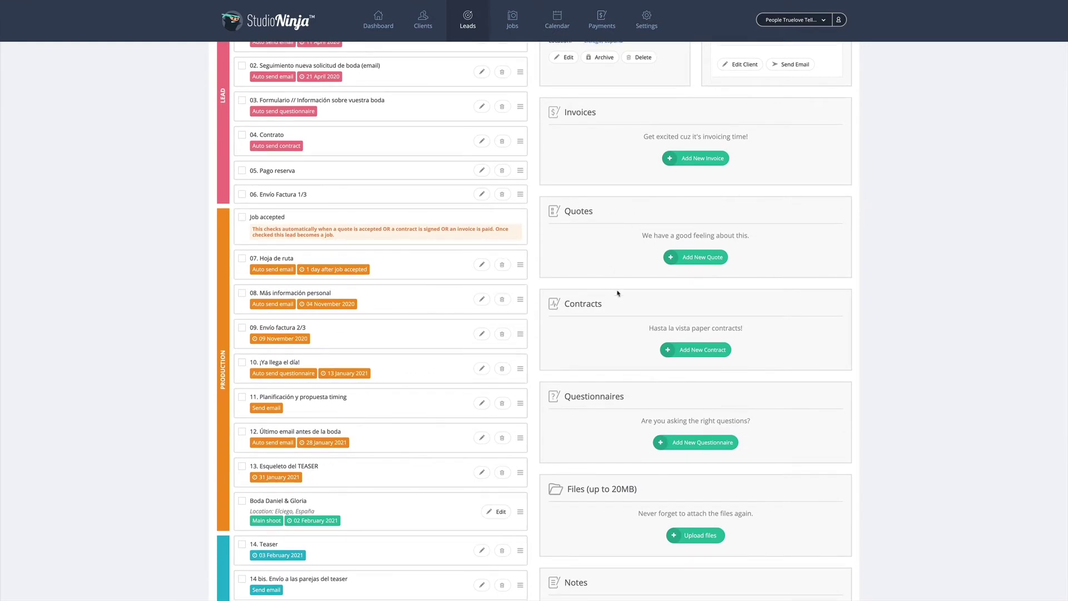
scroll(592, 367, down, 2)
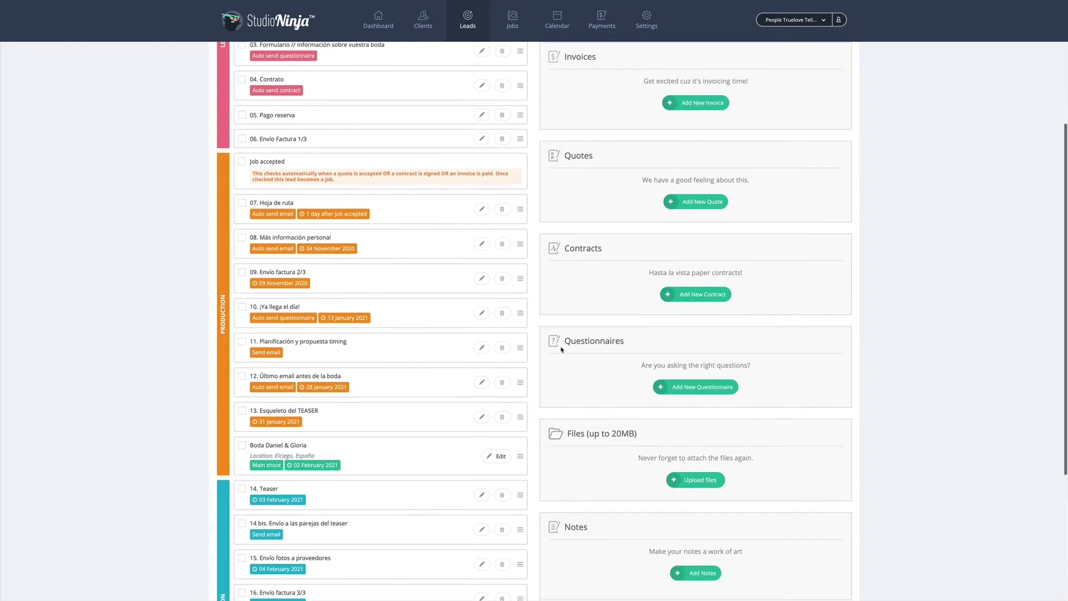
scroll(584, 341, down, 2)
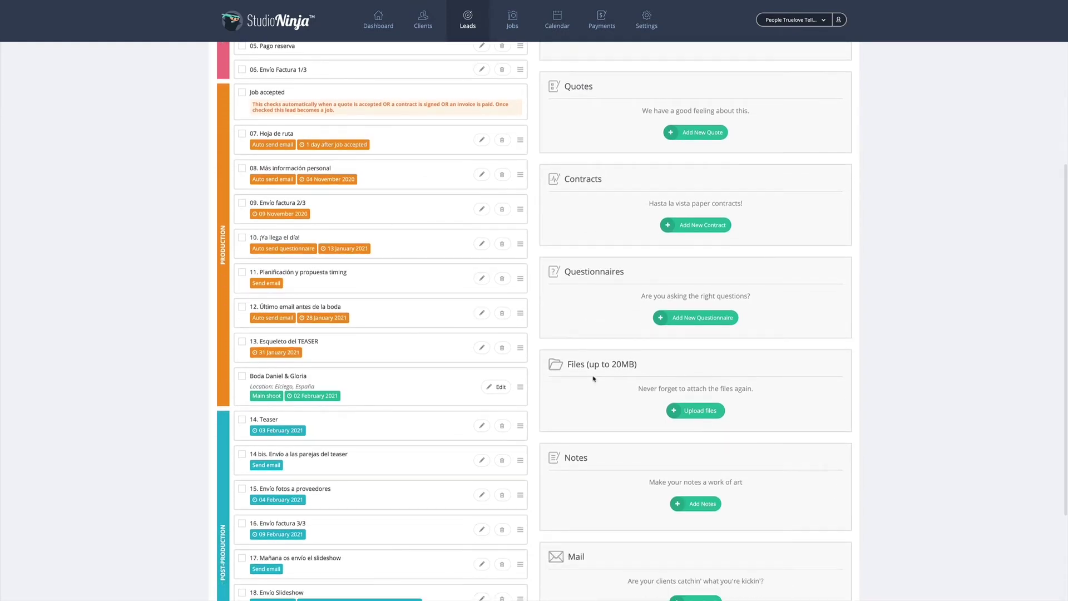
scroll(593, 379, down, 3)
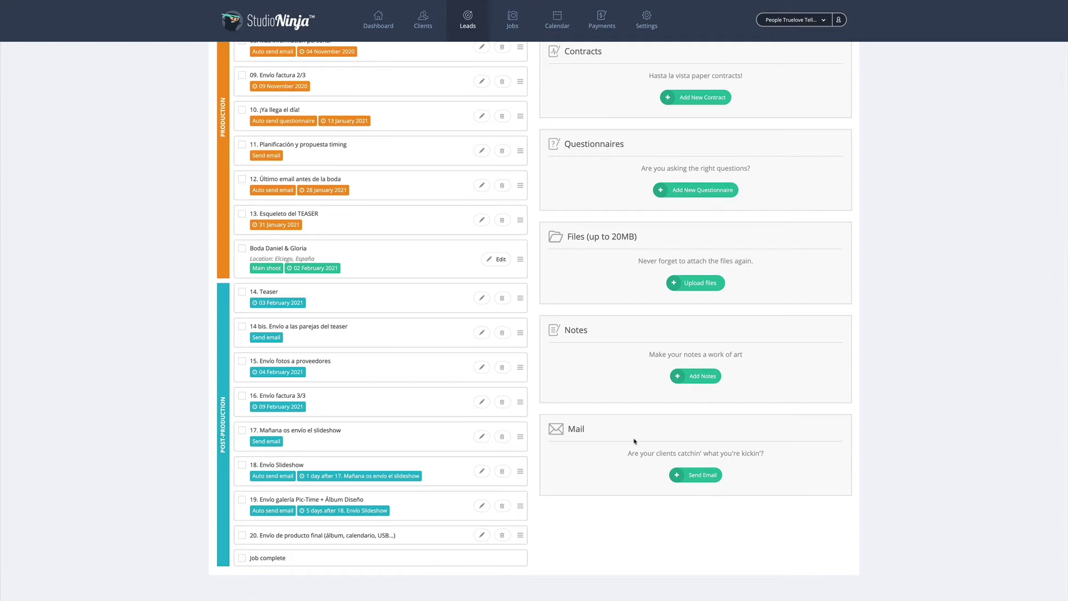
scroll(612, 461, down, 1)
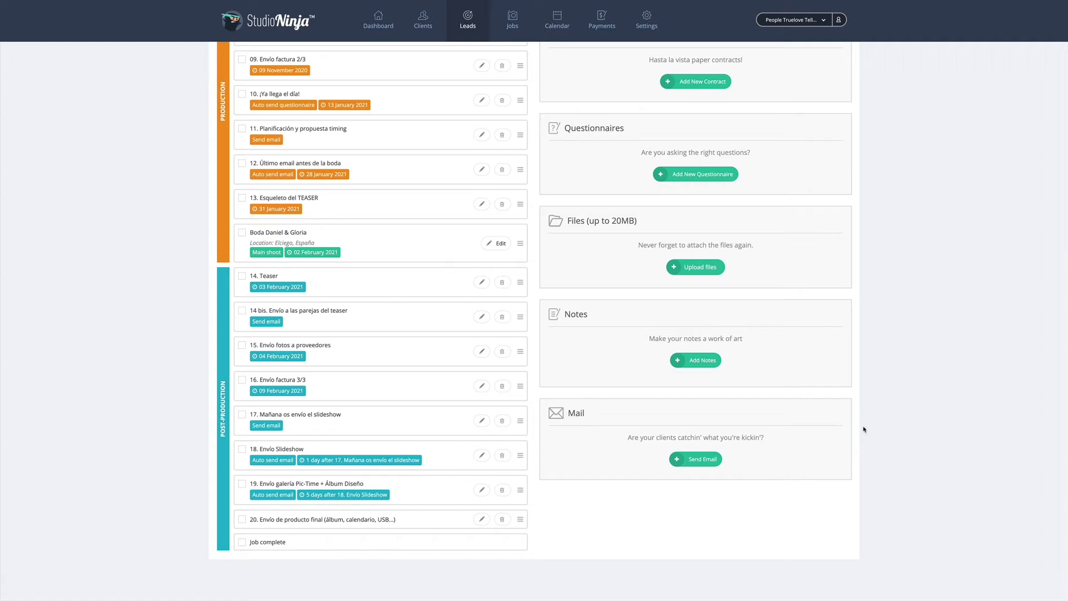
scroll(862, 365, up, 8)
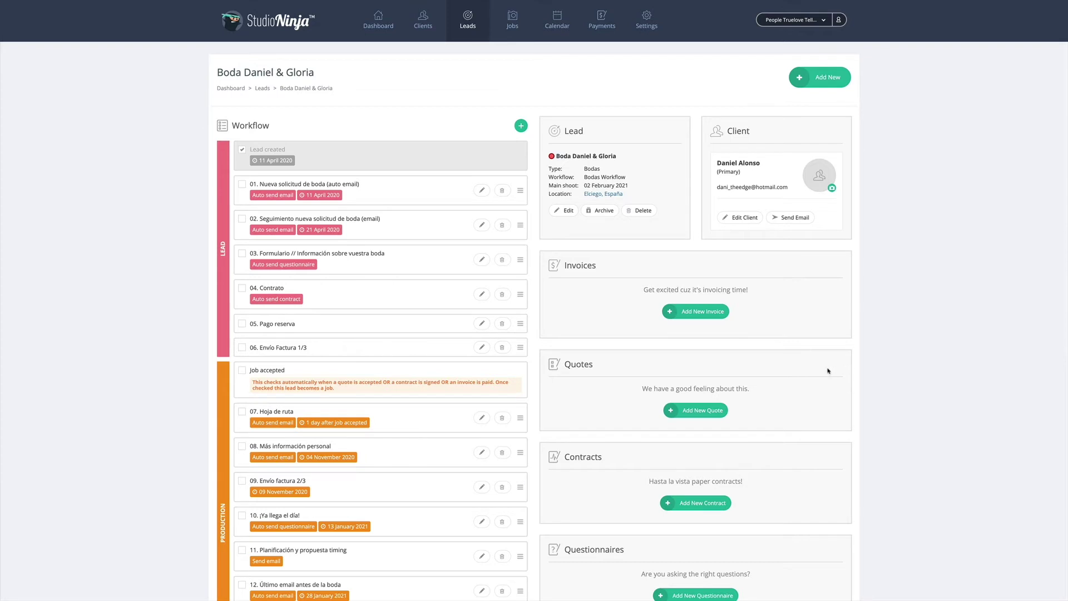
scroll(820, 374, down, 8)
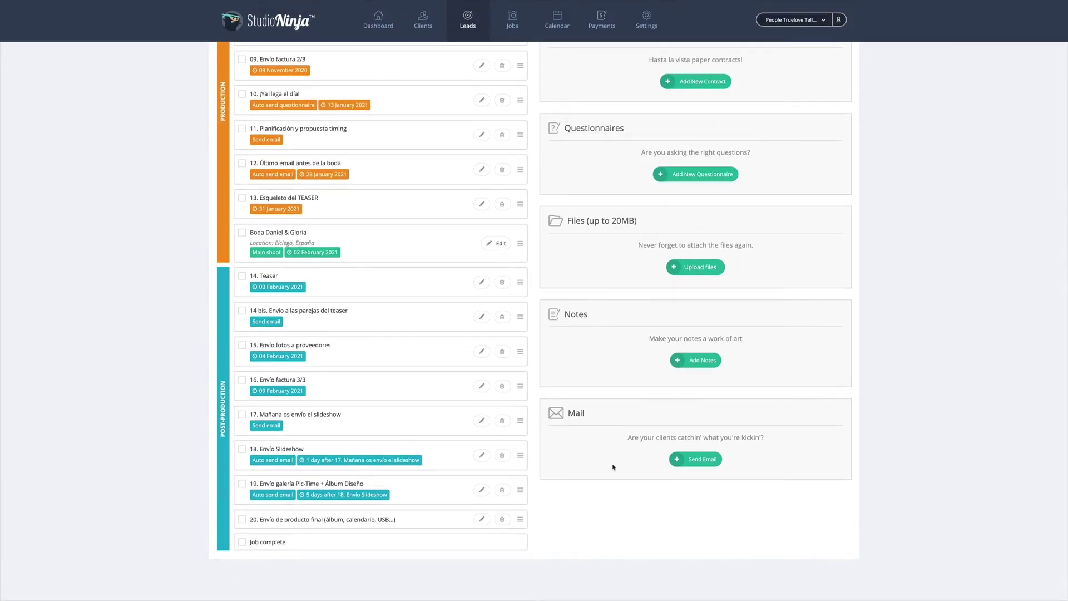
scroll(832, 470, up, 8)
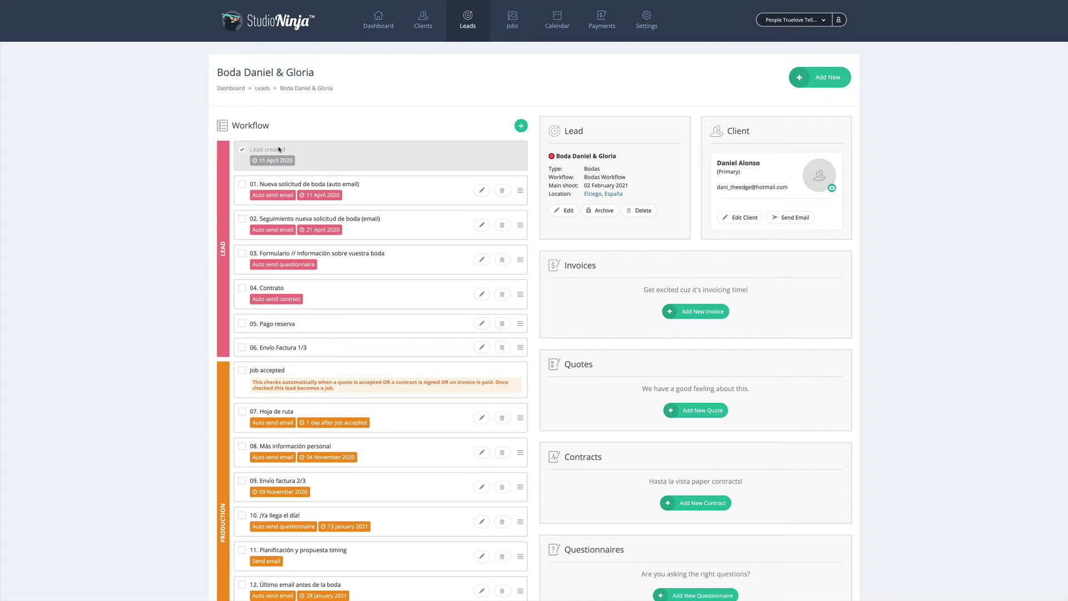
Tick task 01 and send the client the Primera respuesta first-response email
click(242, 184)
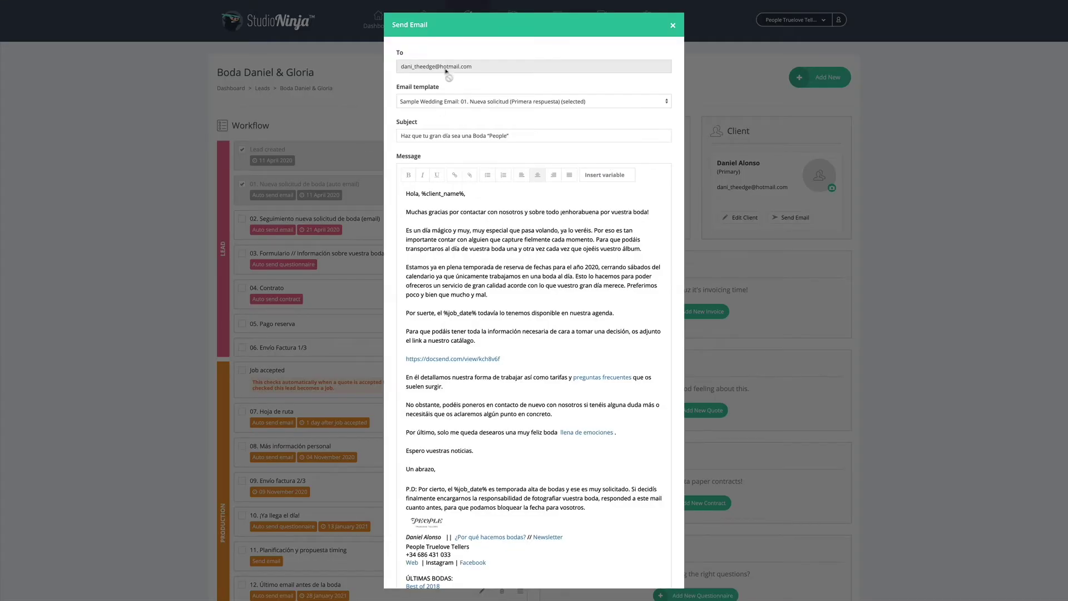
scroll(557, 220, down, 5)
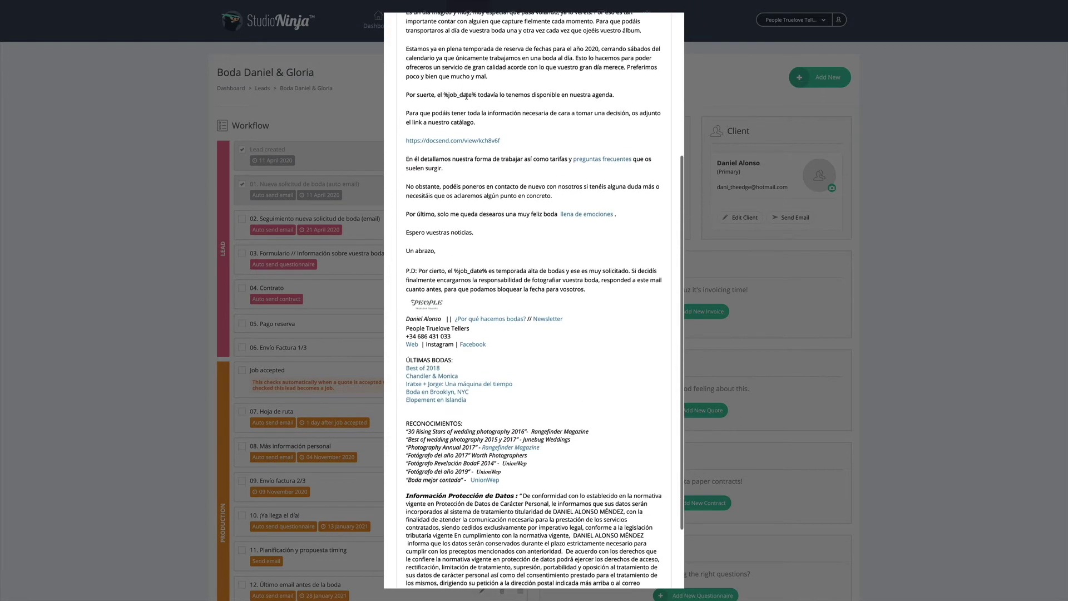
scroll(445, 69, down, 2)
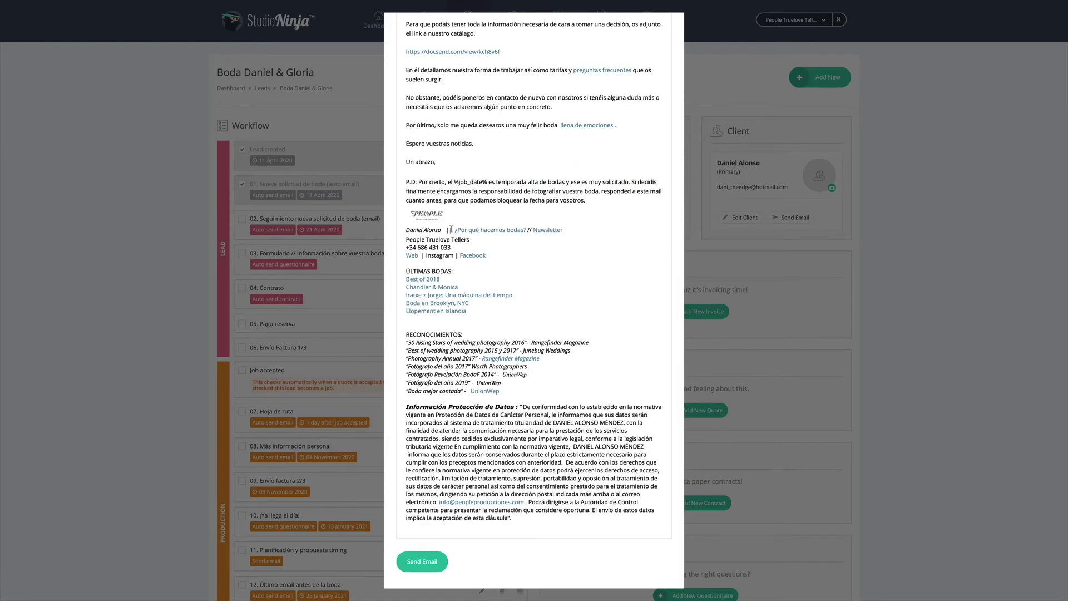
click(421, 561)
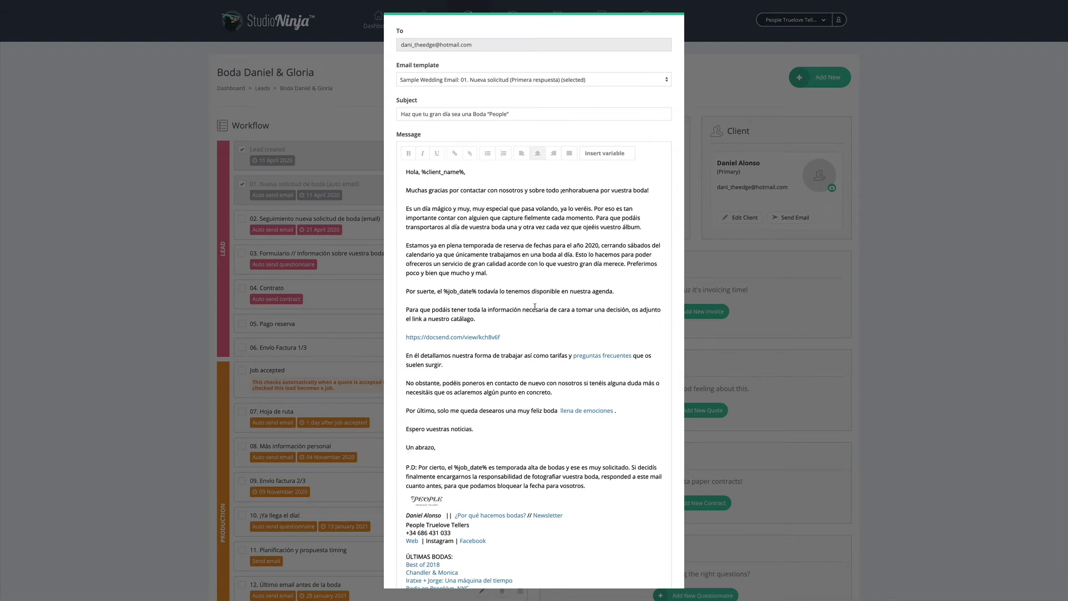
scroll(535, 307, down, 5)
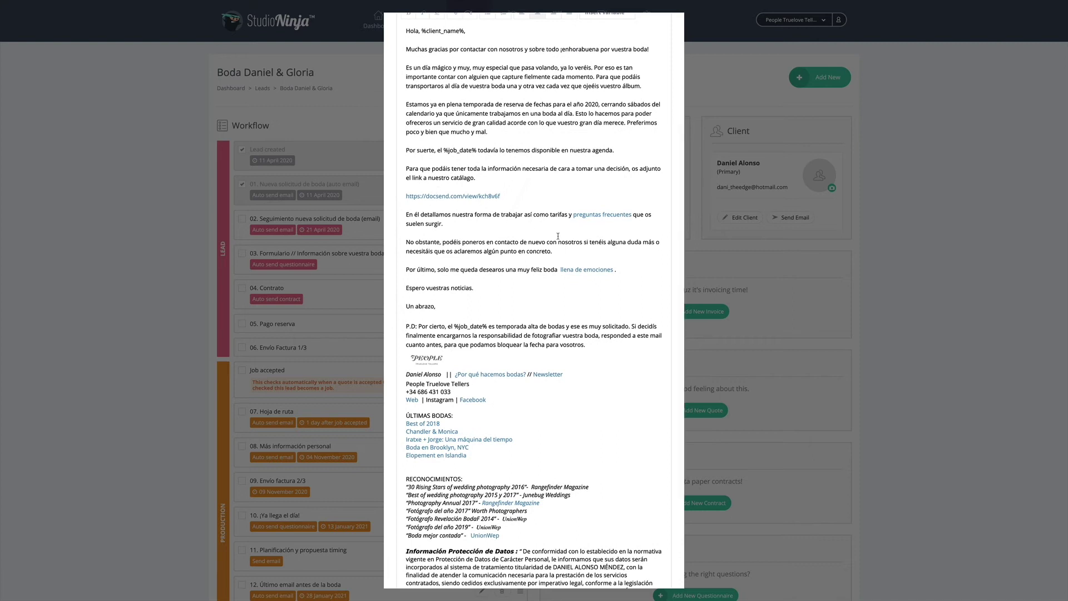
scroll(486, 266, down, 5)
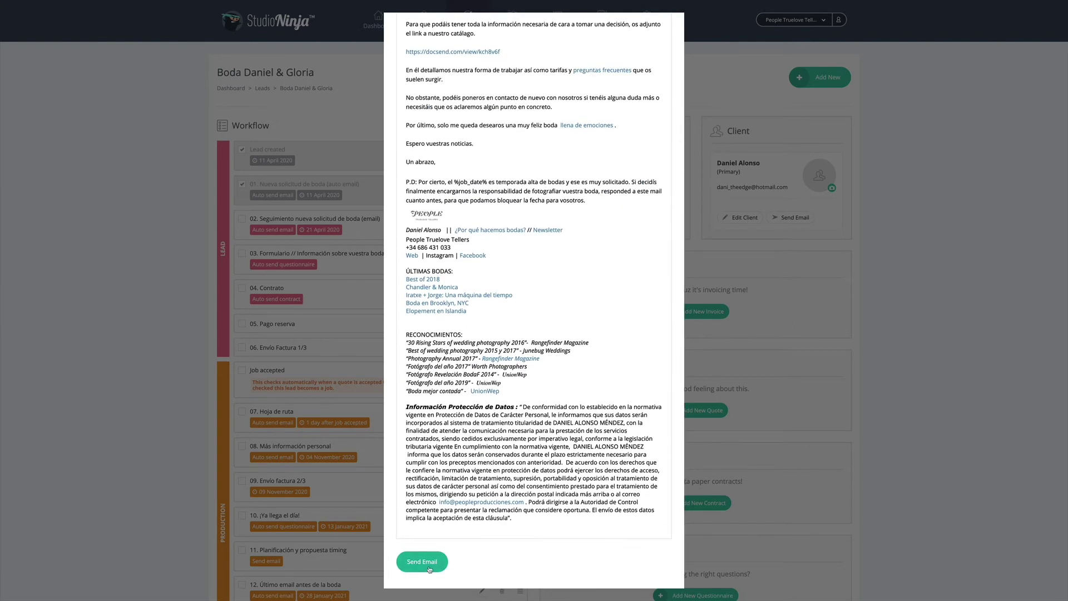
click(426, 563)
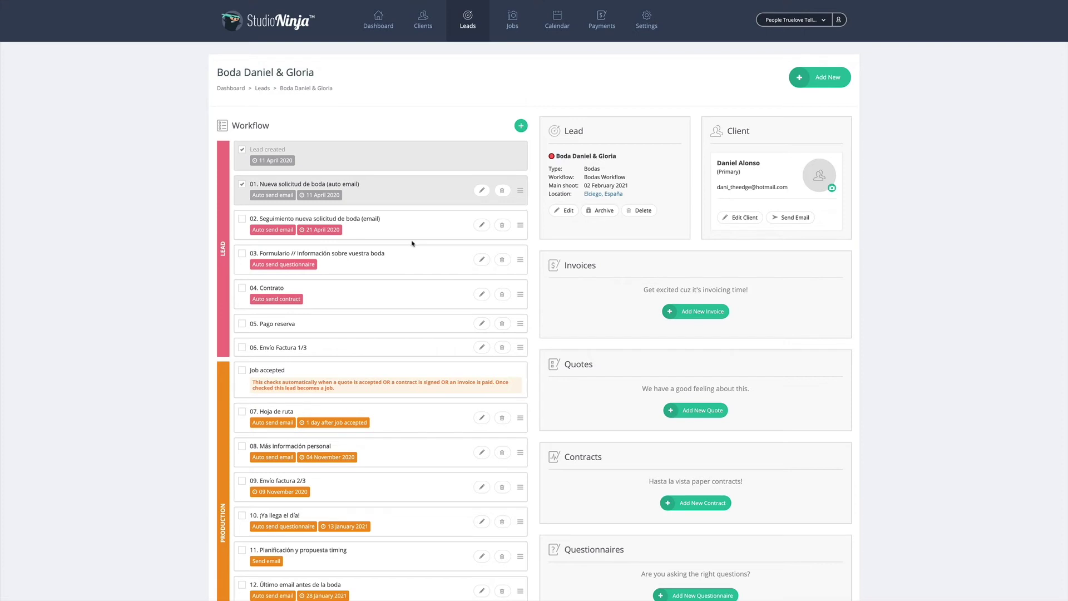
Tick off task 03, the wedding questionnaire, and scroll toward the Questionnaires panel
scroll(406, 243, down, 1)
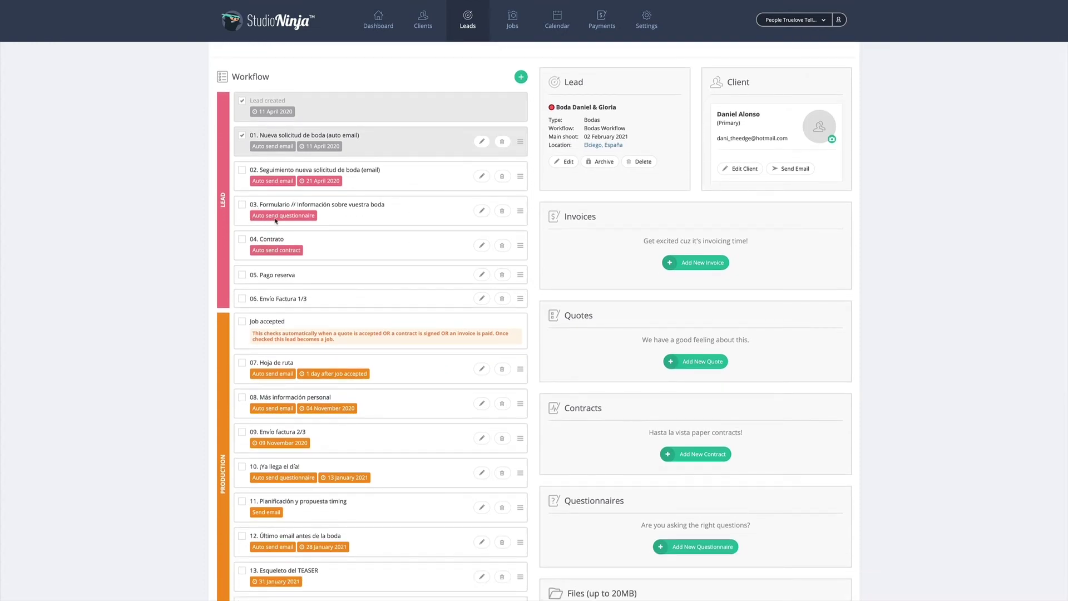
click(242, 208)
scroll(605, 205, down, 3)
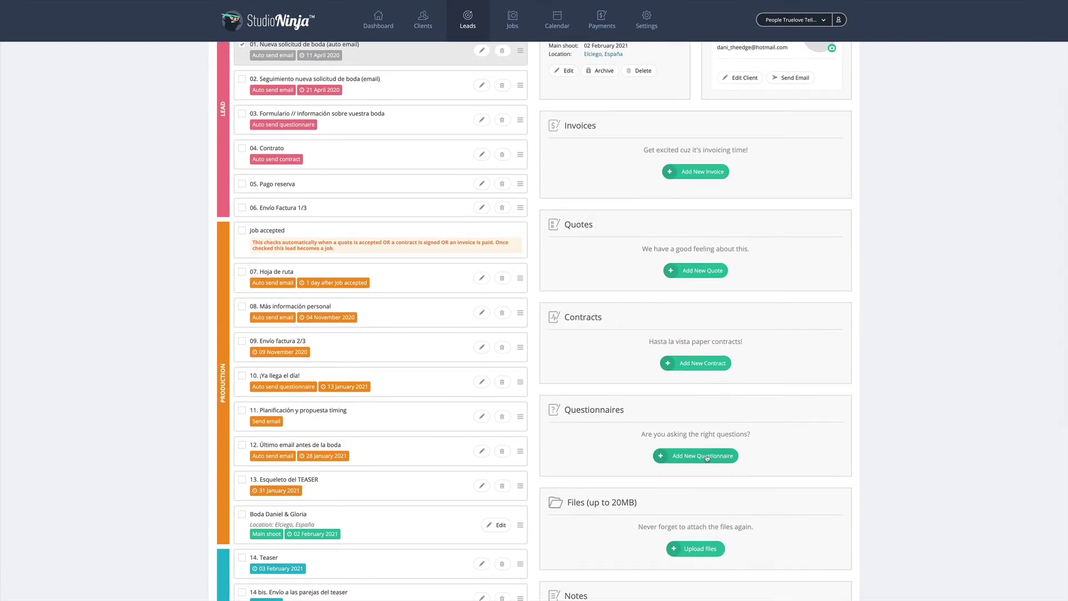
click(693, 456)
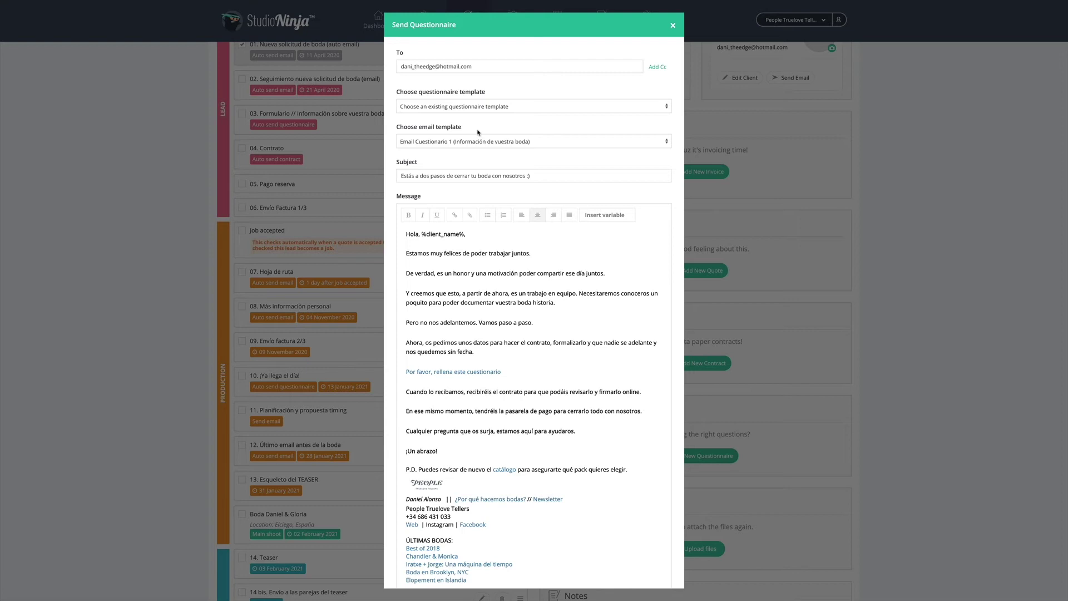
click(481, 107)
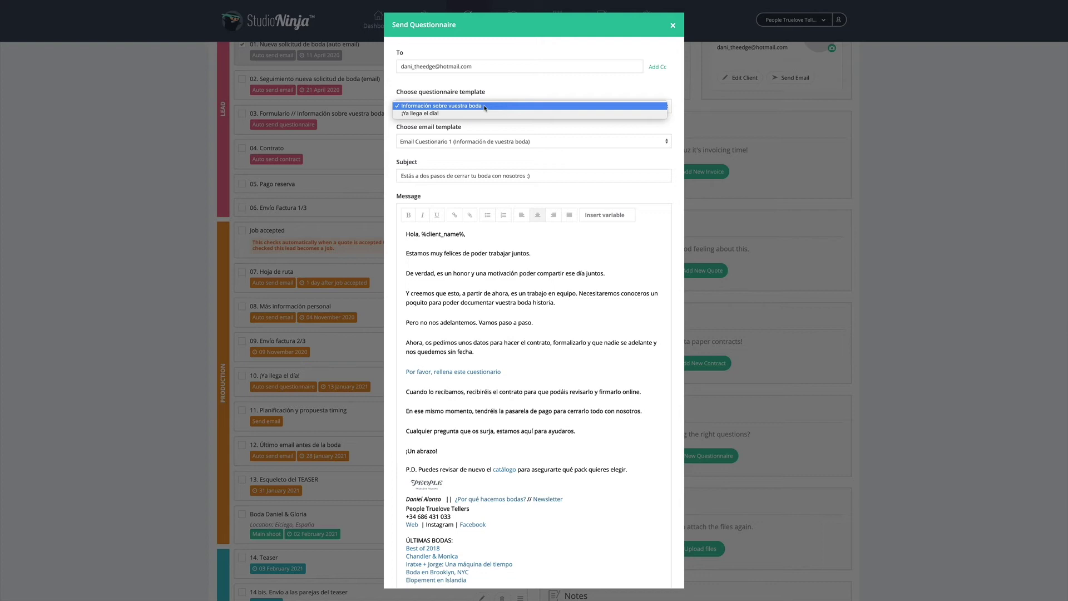
click(494, 91)
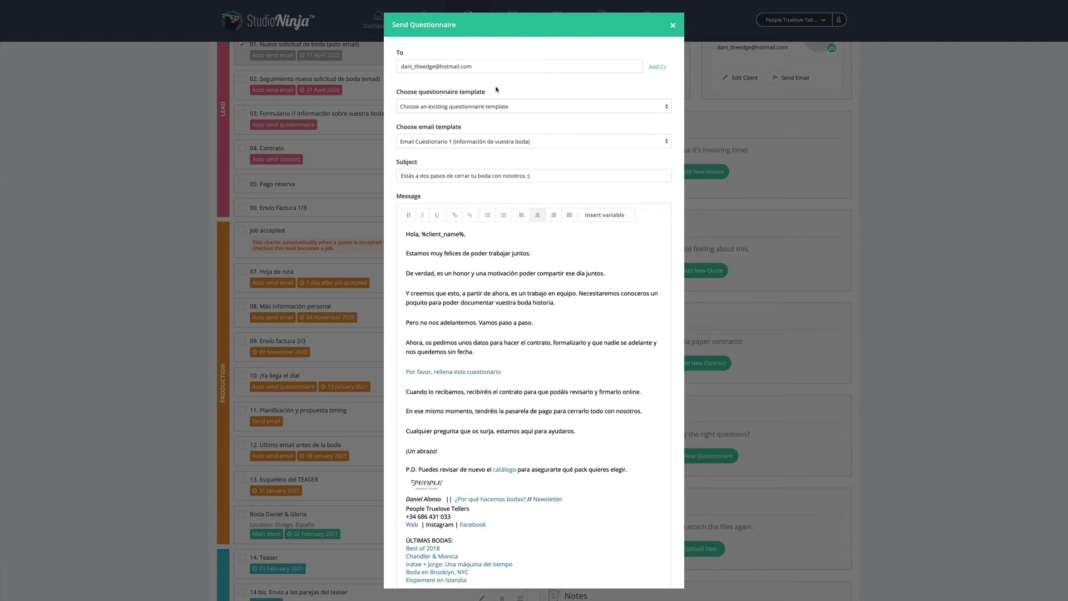
click(673, 26)
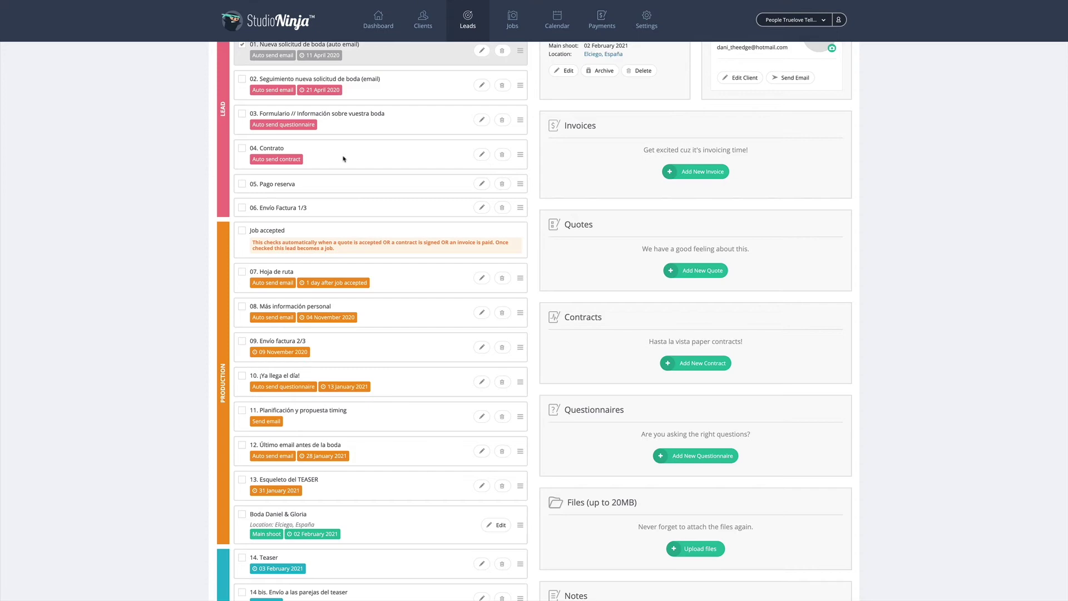
Tick task 04, review the Email Contrato email and its contract link, then start a new contract
click(242, 148)
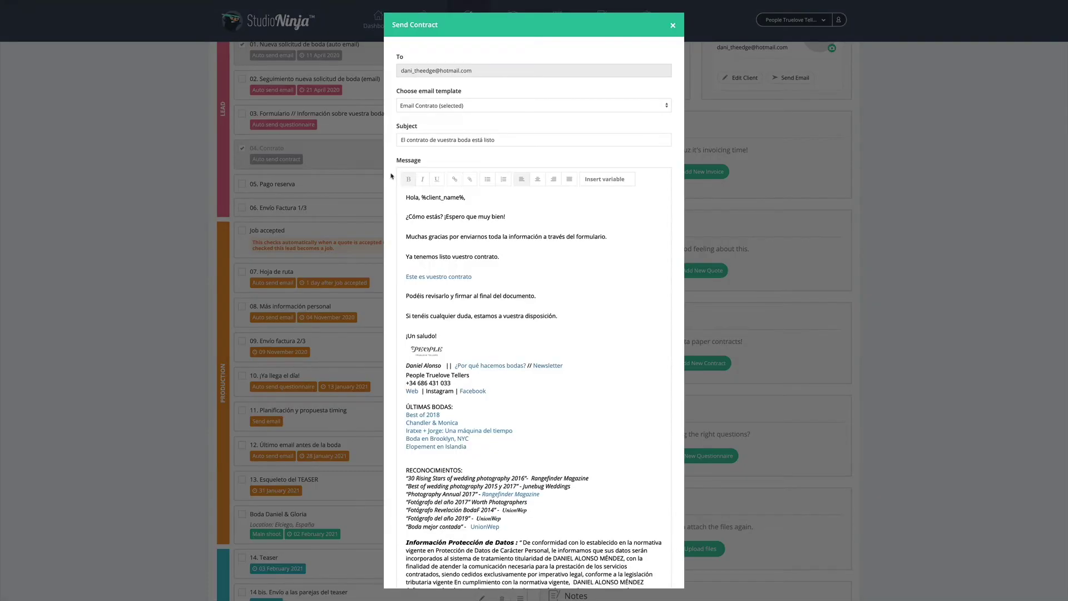
click(448, 106)
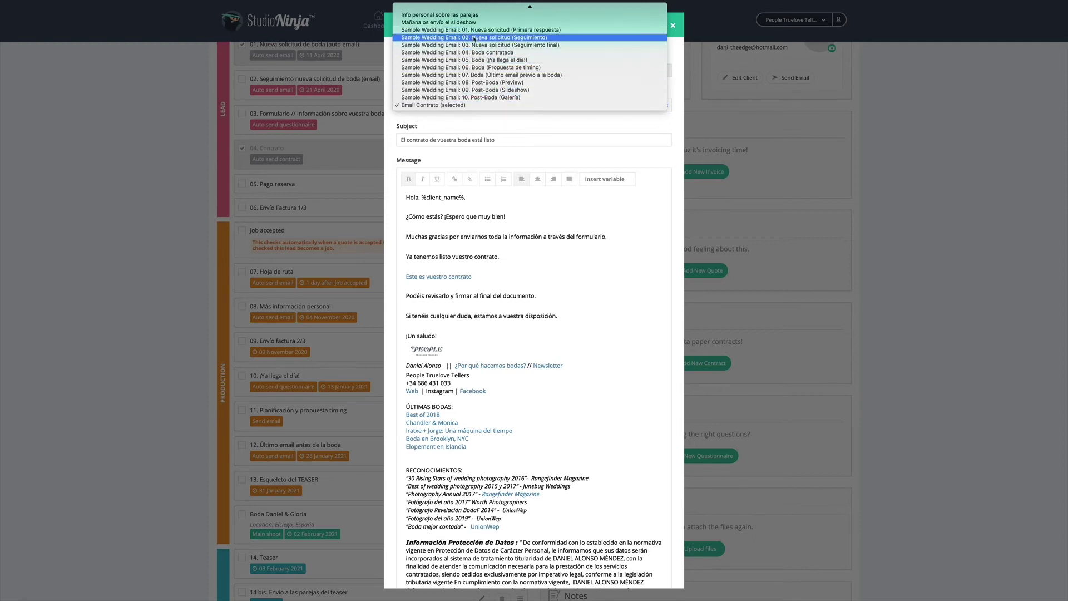
click(448, 117)
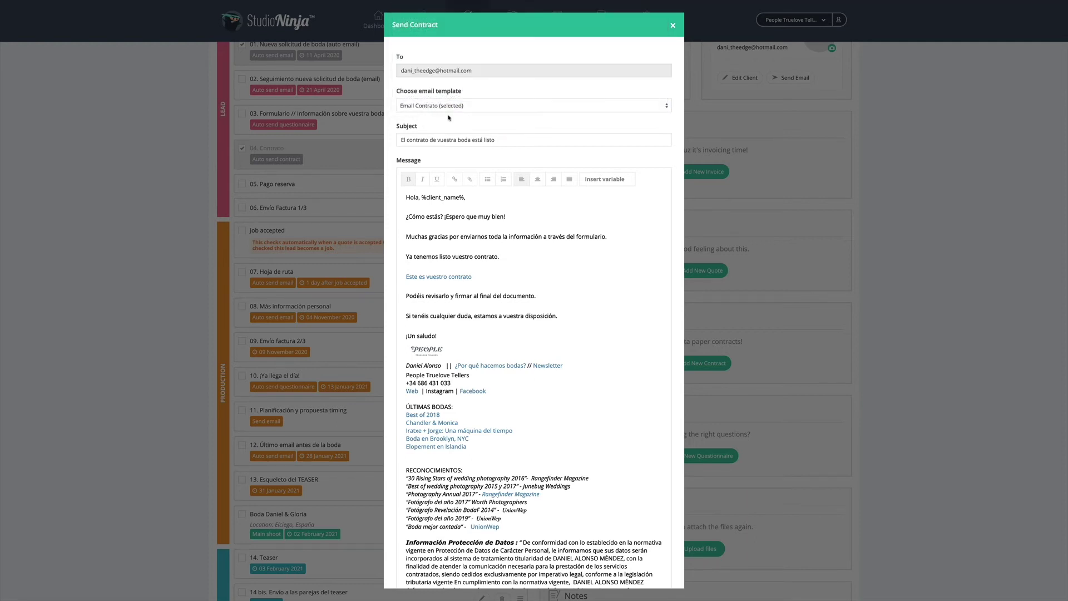
click(439, 277)
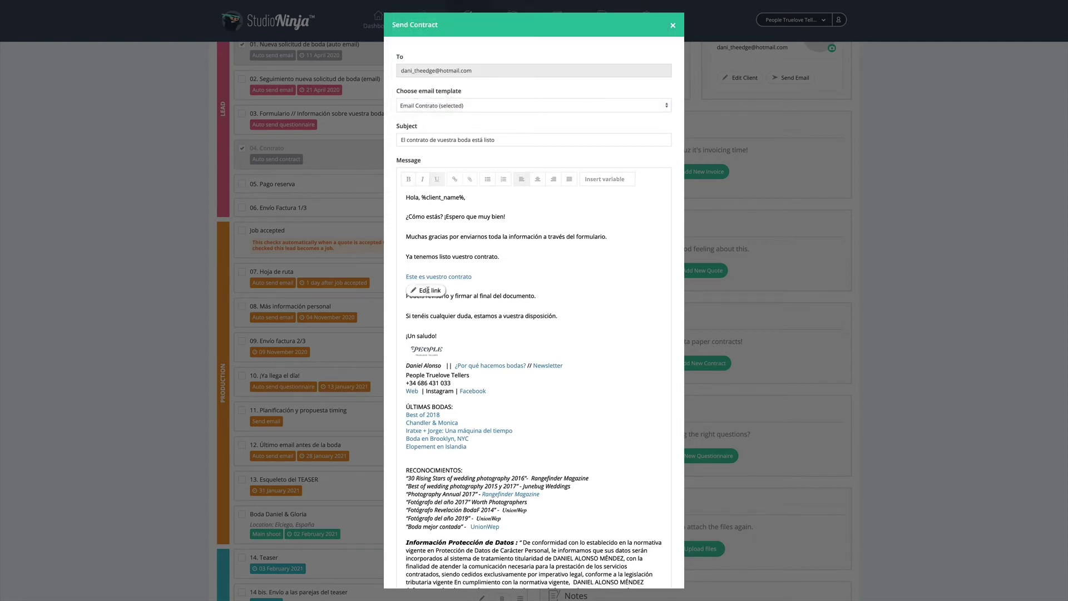
click(428, 293)
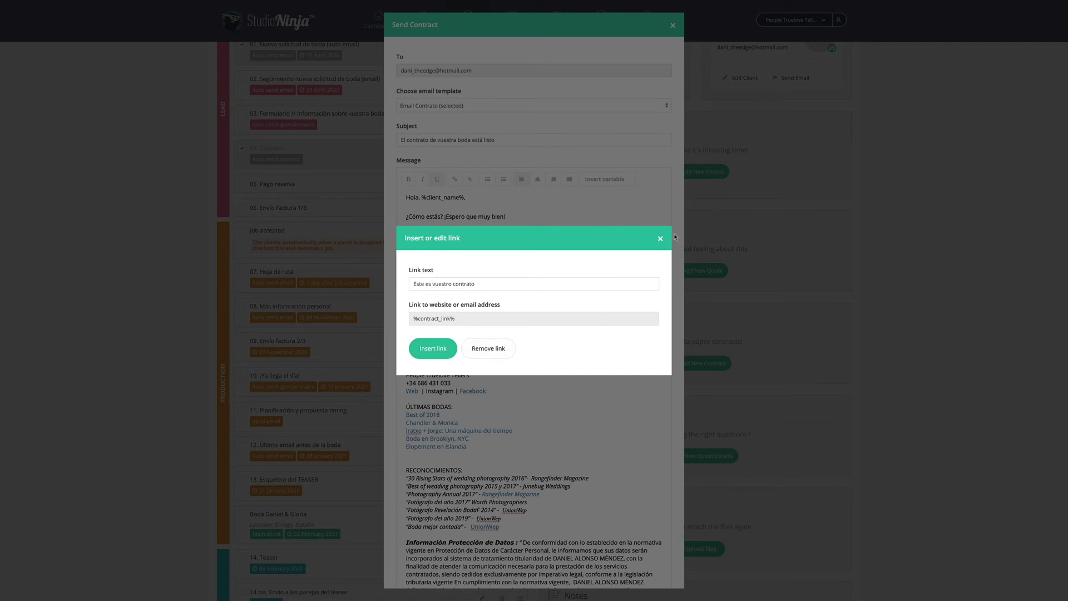
click(660, 238)
click(673, 25)
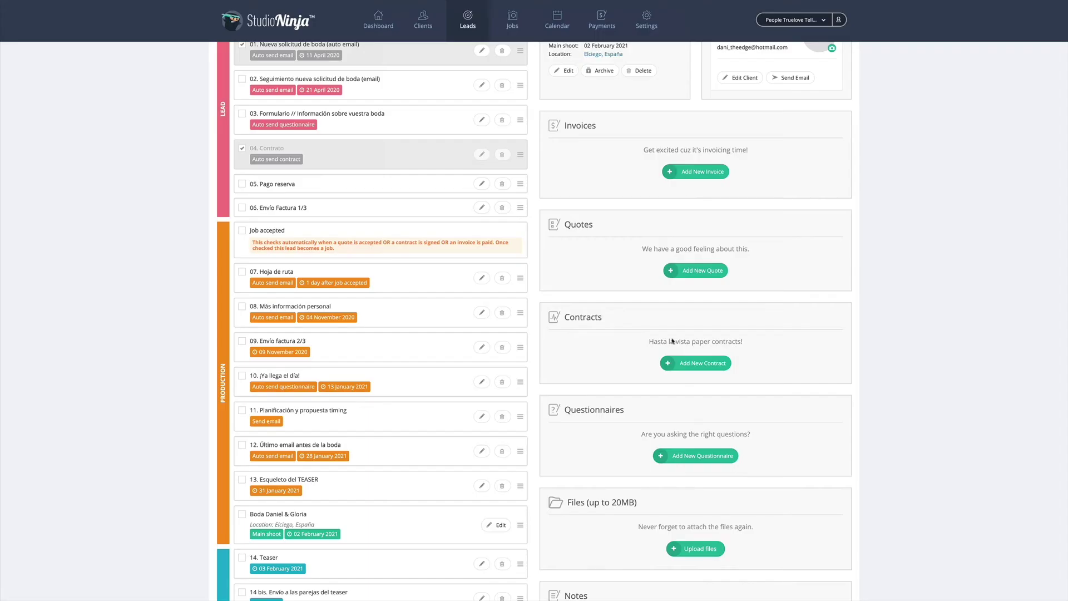
click(689, 367)
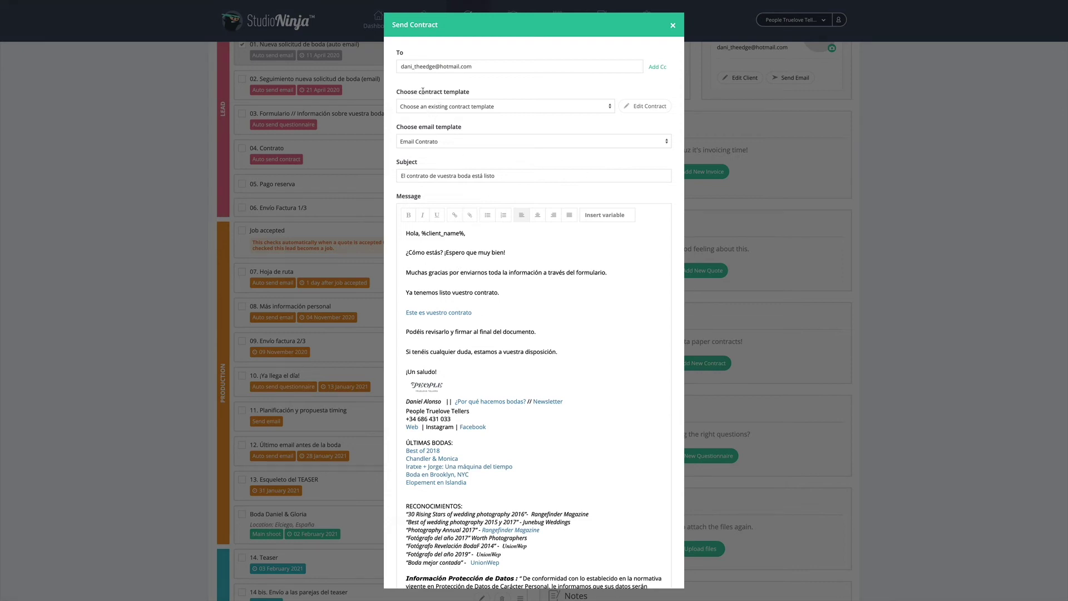
Choose the Contrato Boda template and review its terms, leaving them unchanged
click(447, 109)
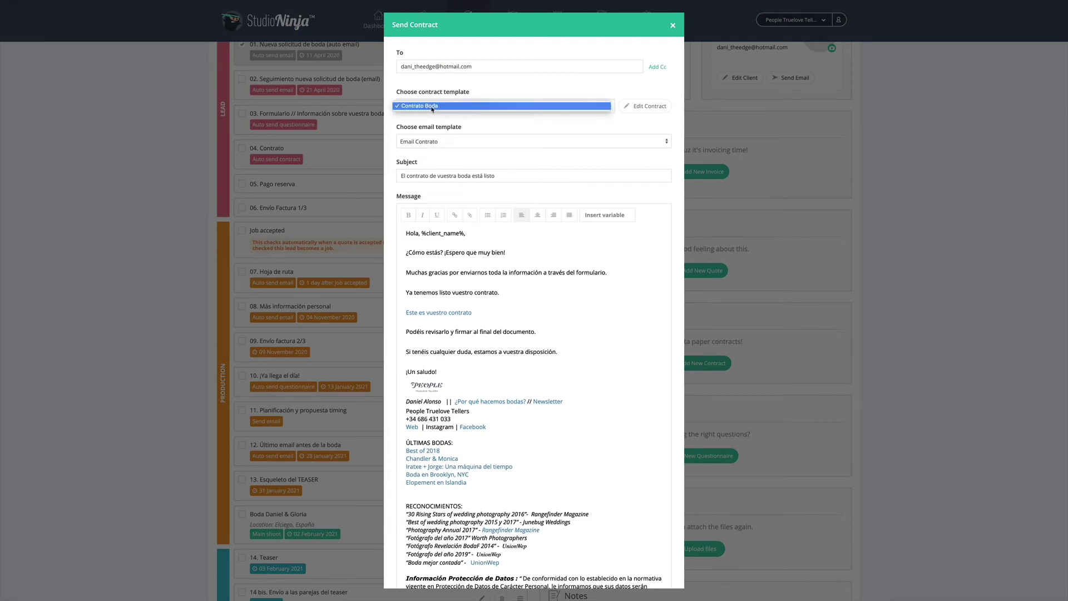
click(427, 106)
click(640, 106)
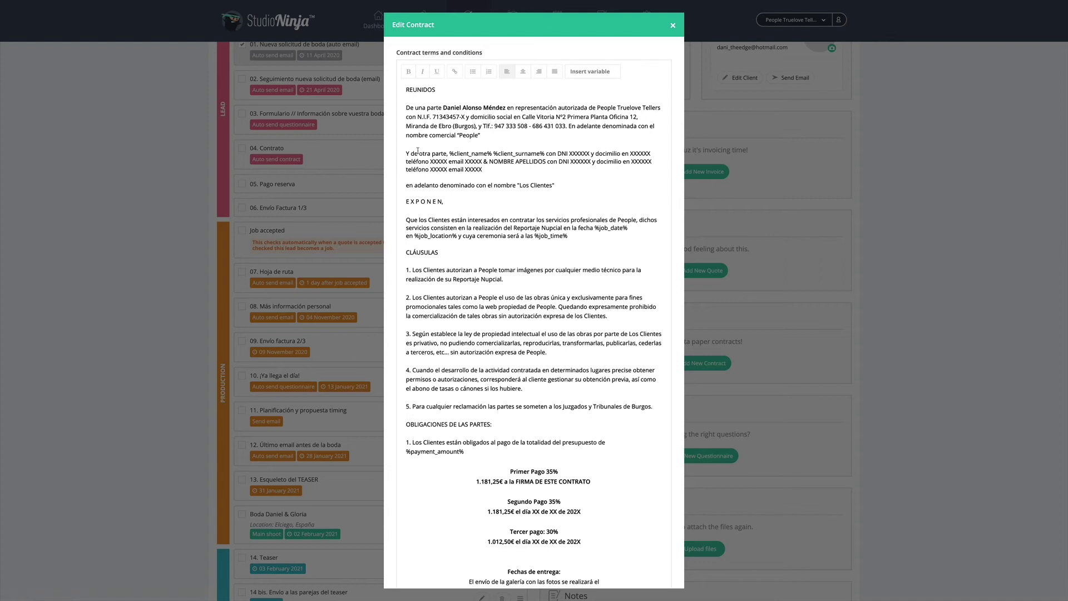
drag(448, 153, 488, 154)
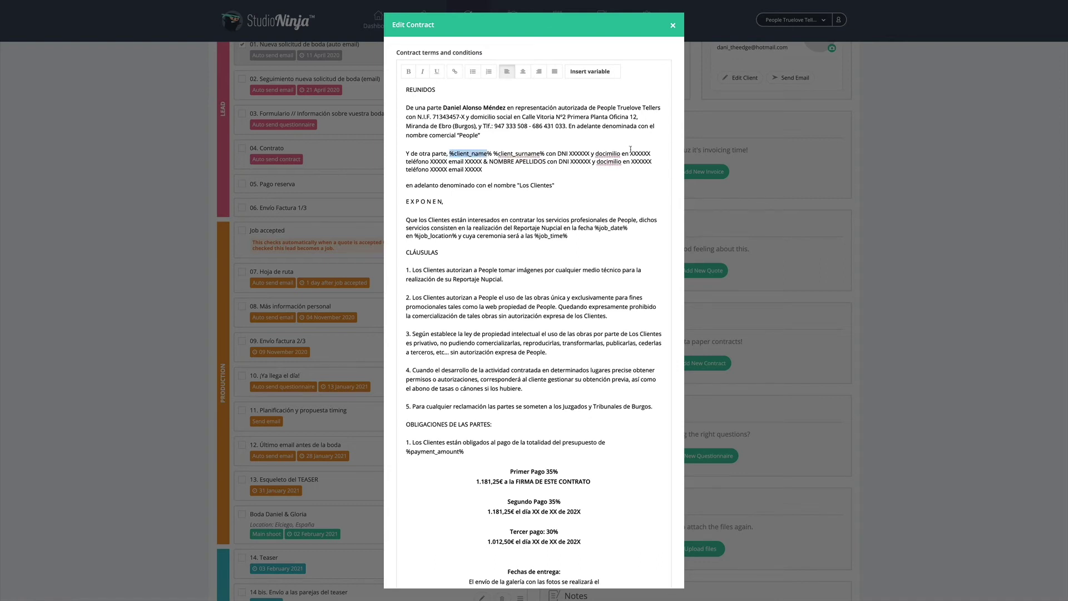
click(672, 25)
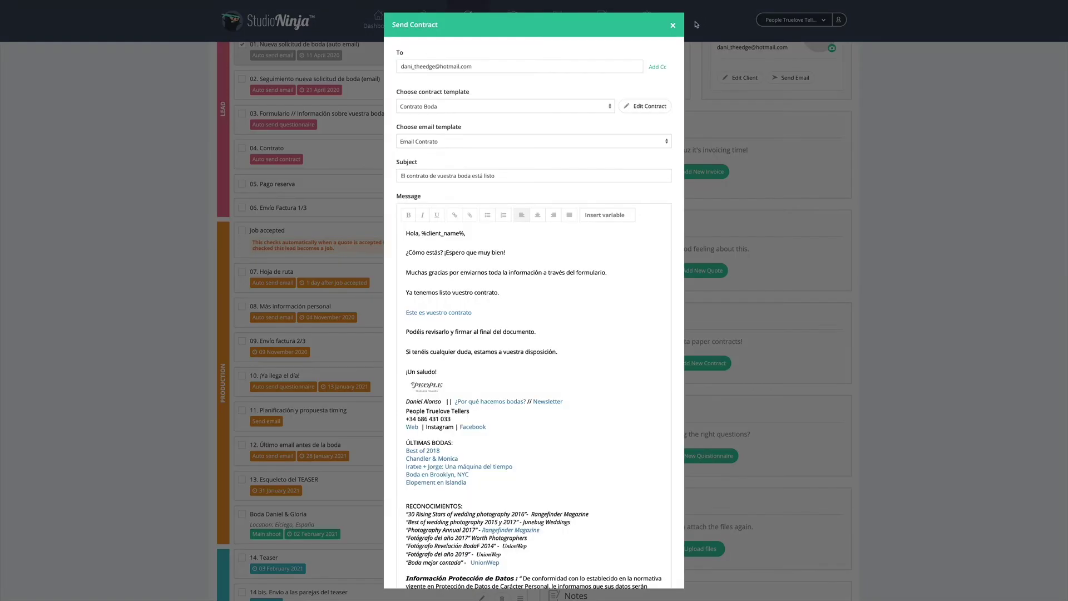
Dismiss the Send Contract modal unsent, returning to the wedding lead page
click(672, 25)
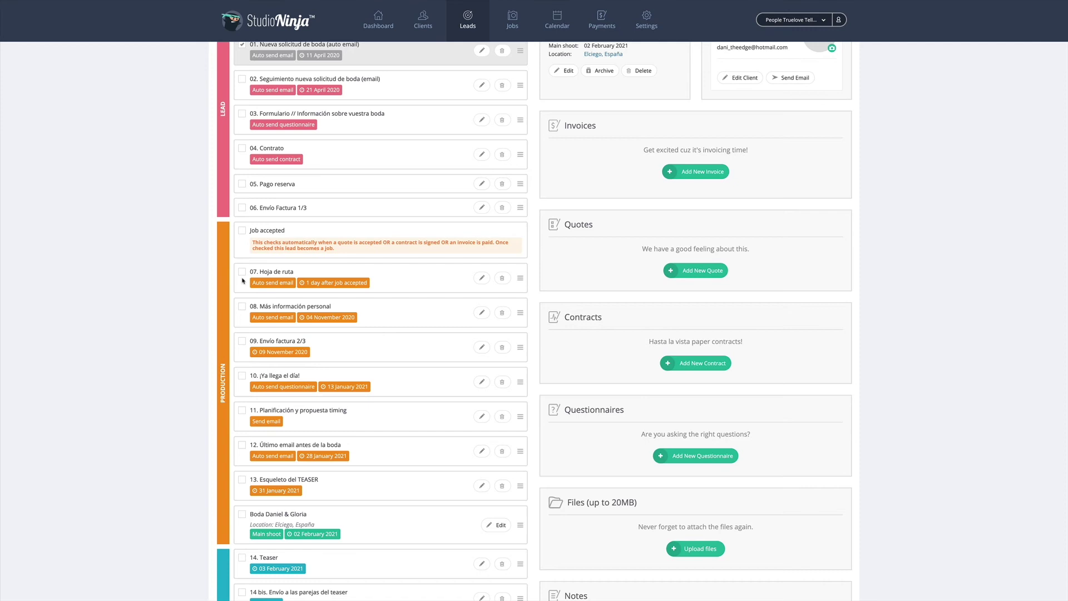
scroll(245, 278, down, 5)
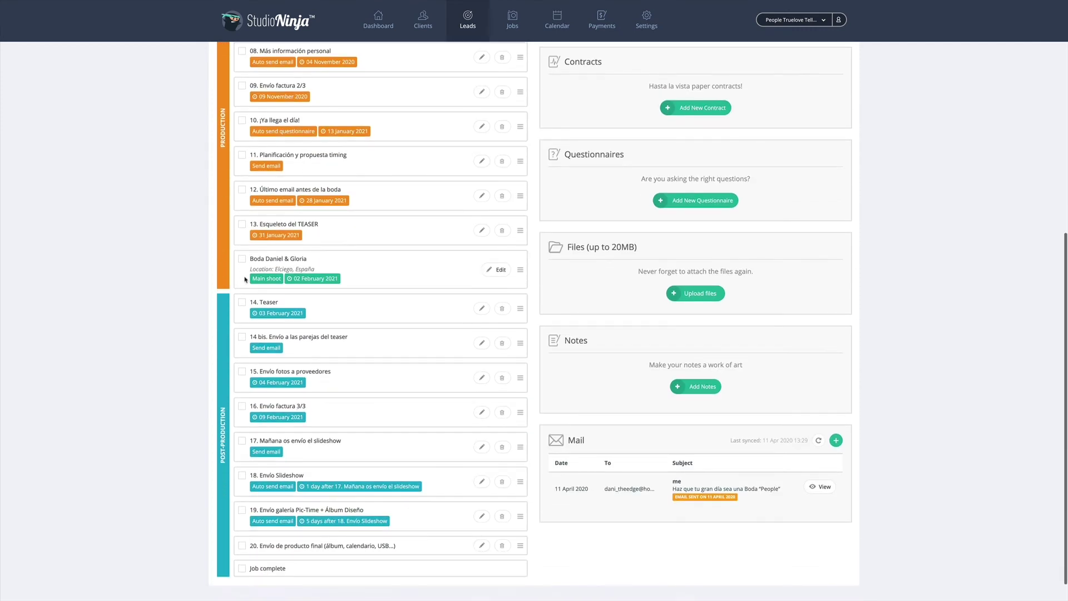
scroll(556, 412, up, 1)
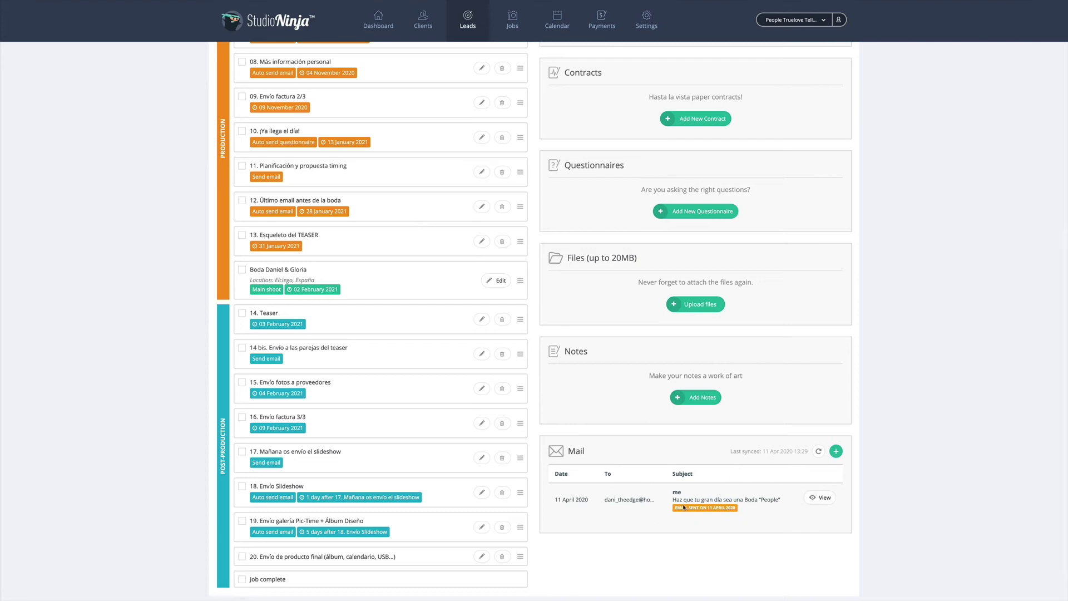
scroll(503, 370, up, 7)
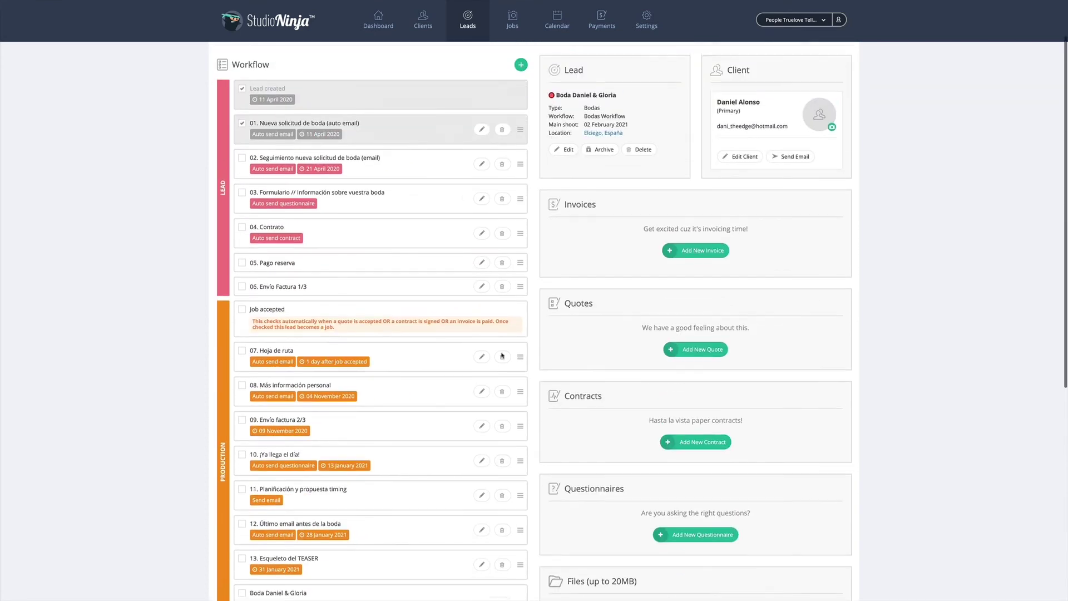
click(648, 26)
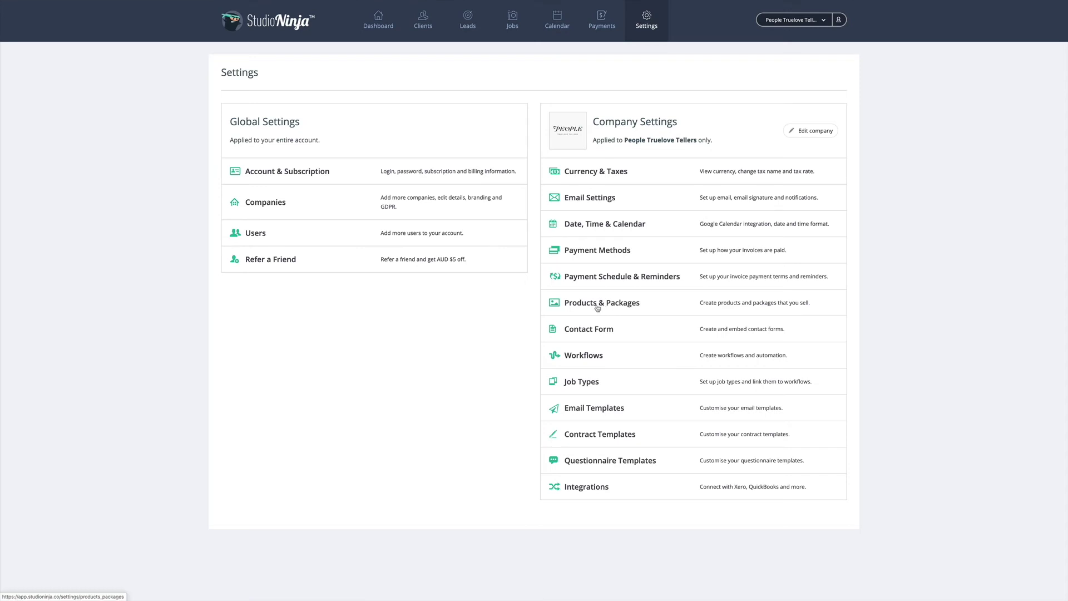
Start a new automation task in the Bodas Workflow under Workflows settings
click(594, 360)
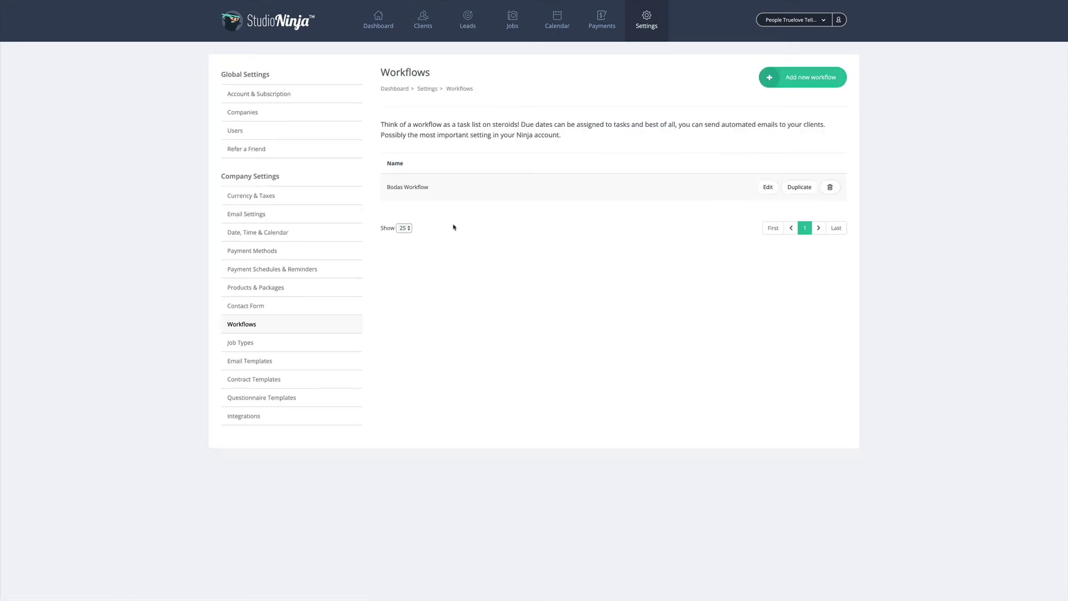
click(765, 189)
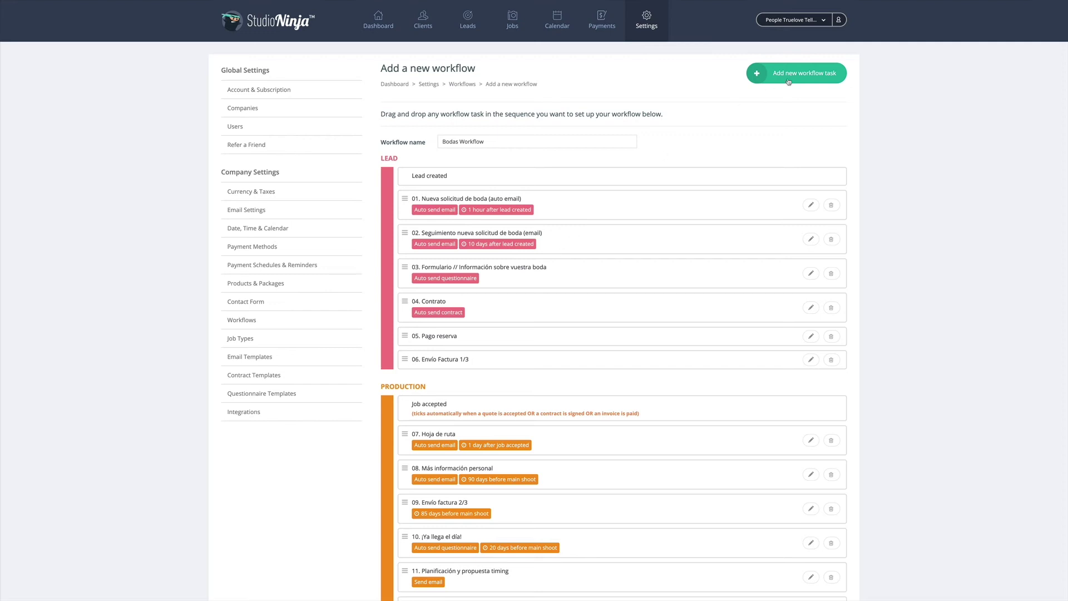
click(804, 78)
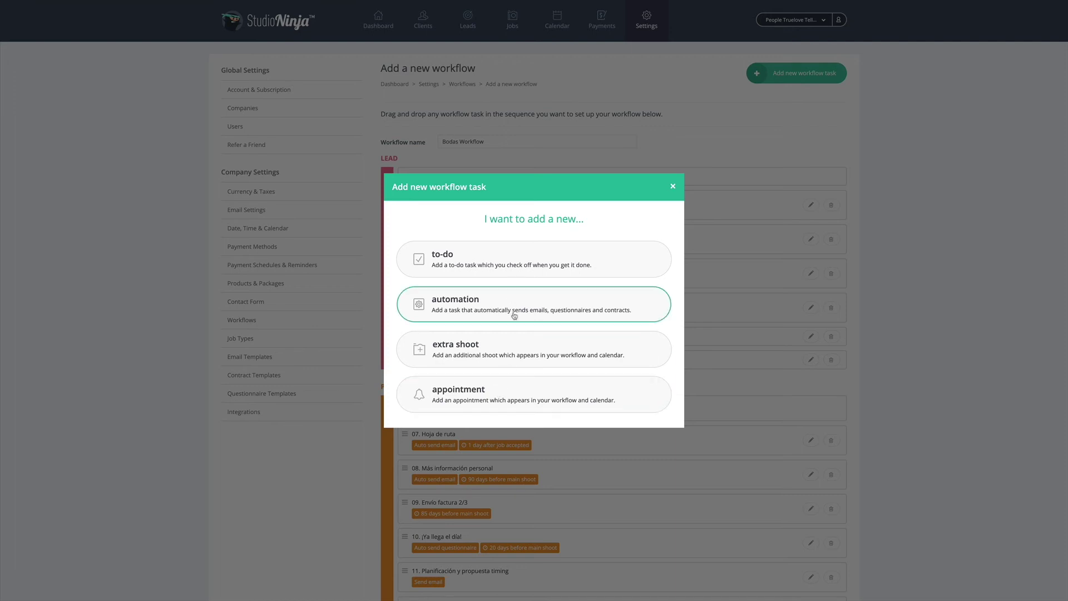
click(503, 312)
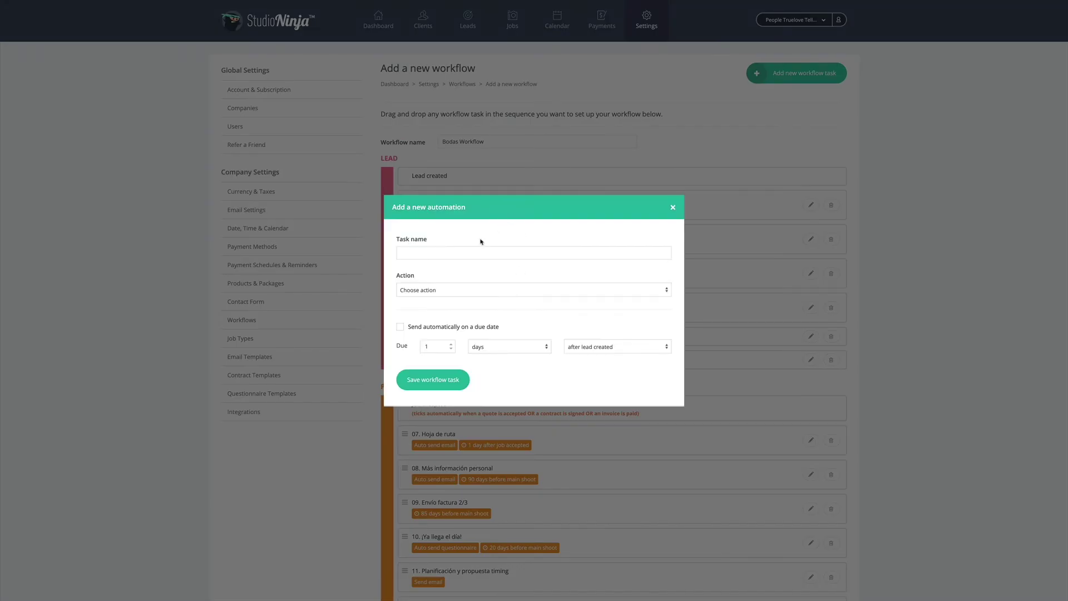
Name the automation 'Enviar mail bienvenida', set it to send an email, and start a new template
click(479, 253)
text(Enviar mail bienvenida)
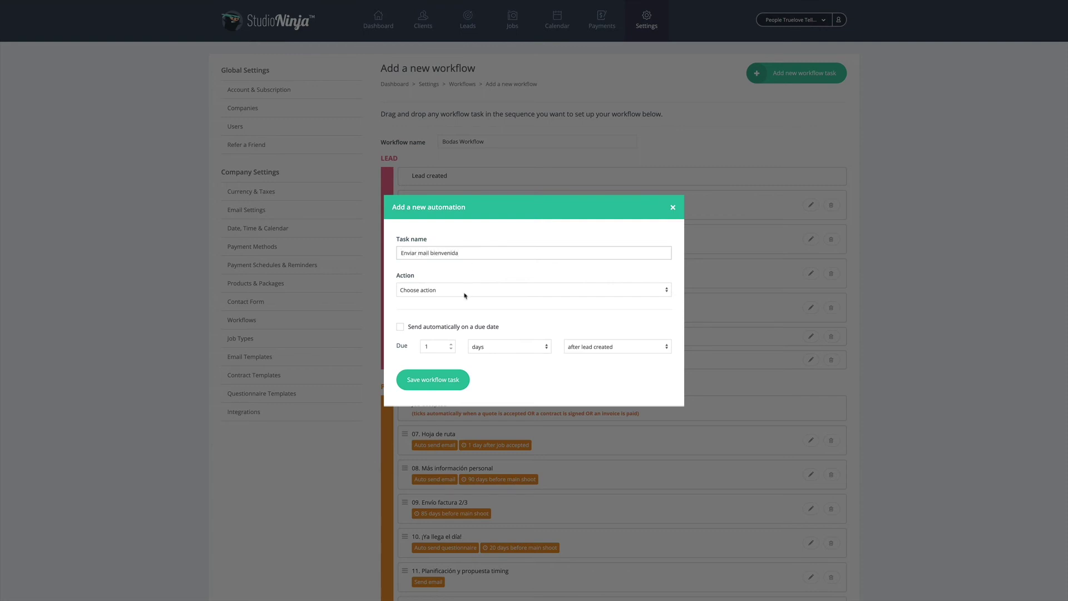
click(413, 290)
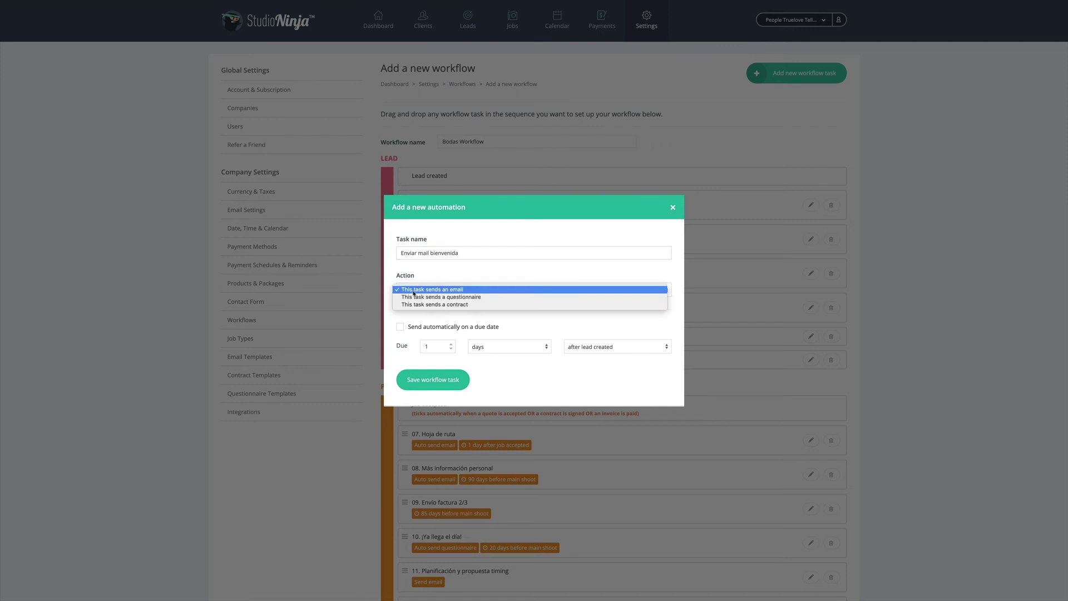
click(453, 289)
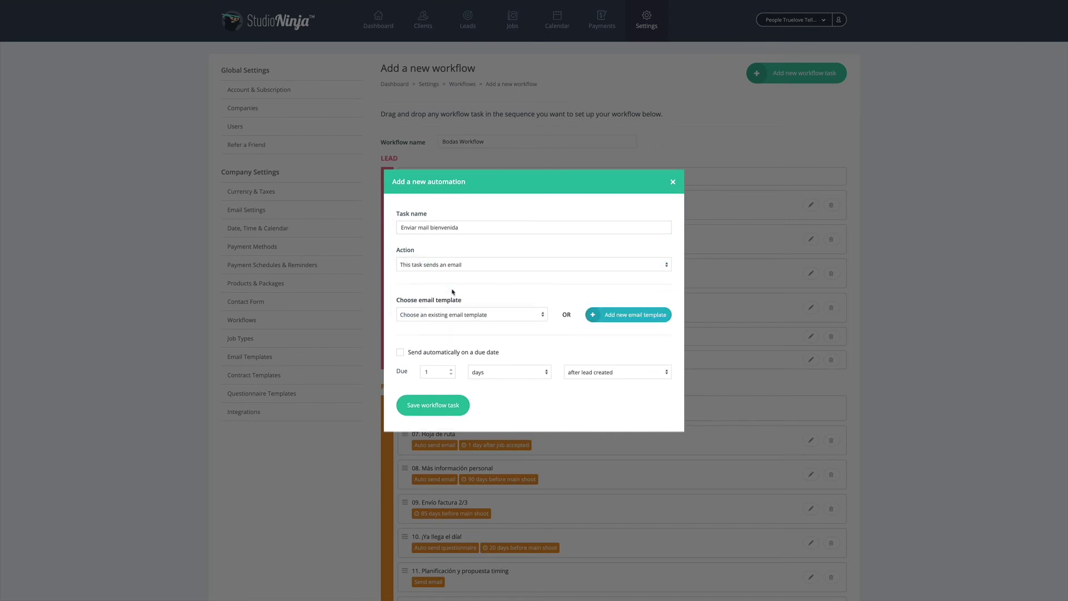
click(432, 316)
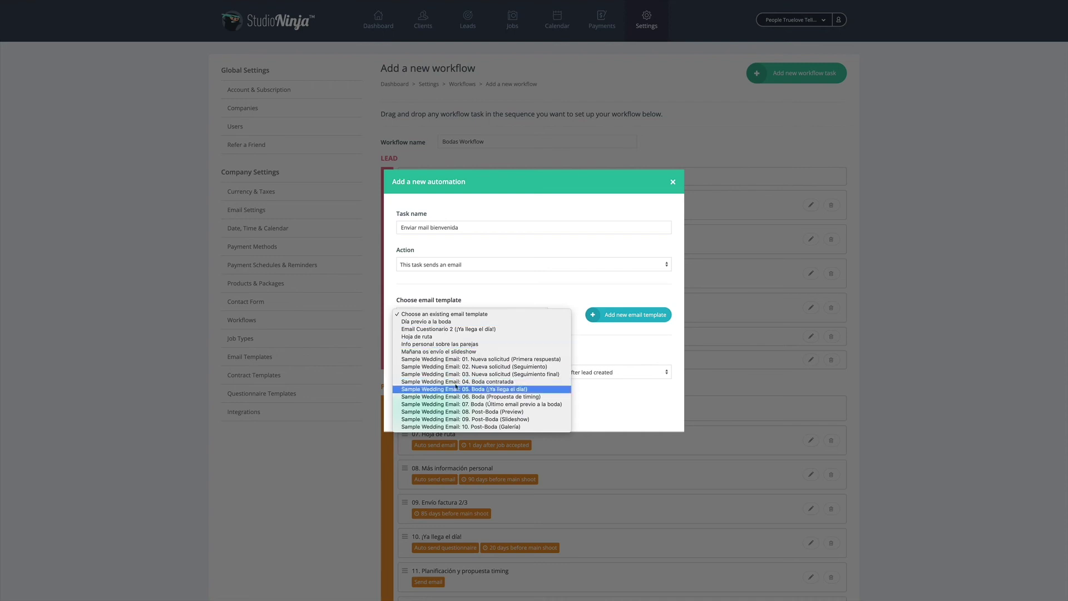
click(532, 298)
click(637, 317)
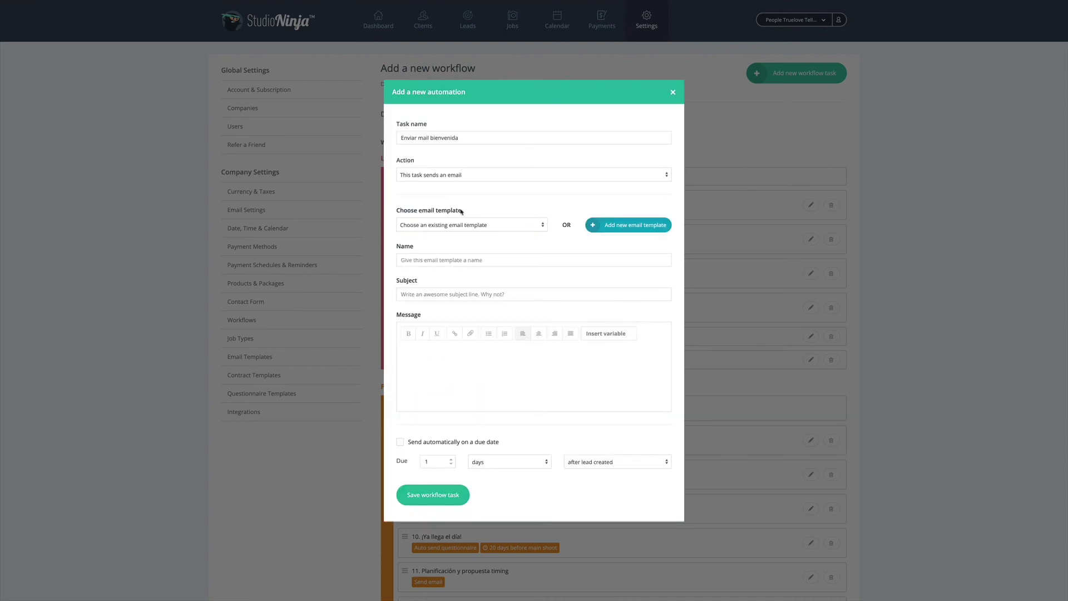
Write template 'Email bienvenida' with subject 'Hola!' and message 'Hola,' plus the Client name variable
click(461, 260)
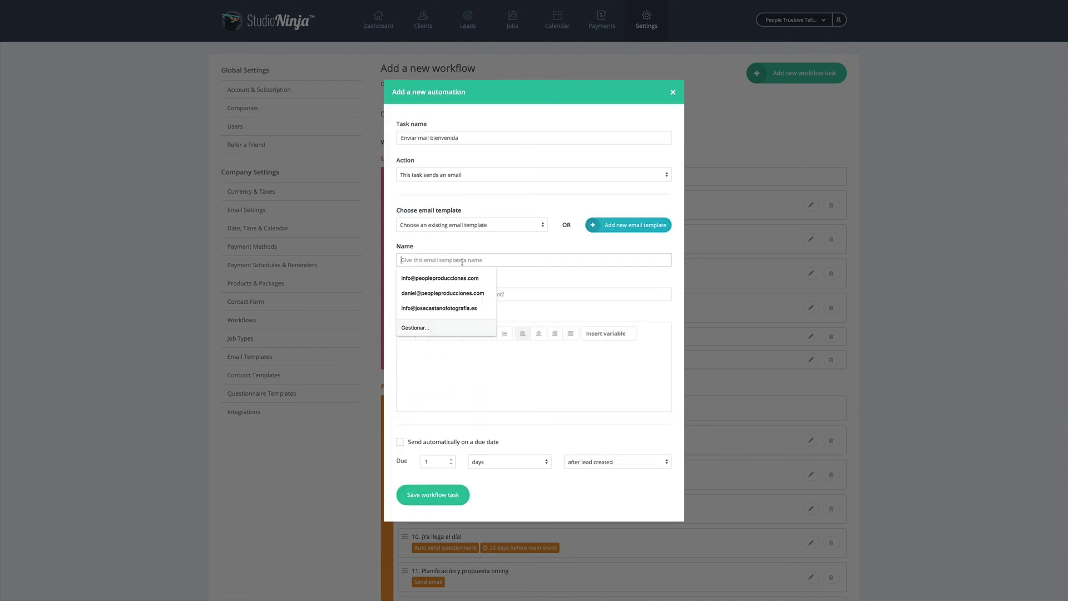
text(Email b)
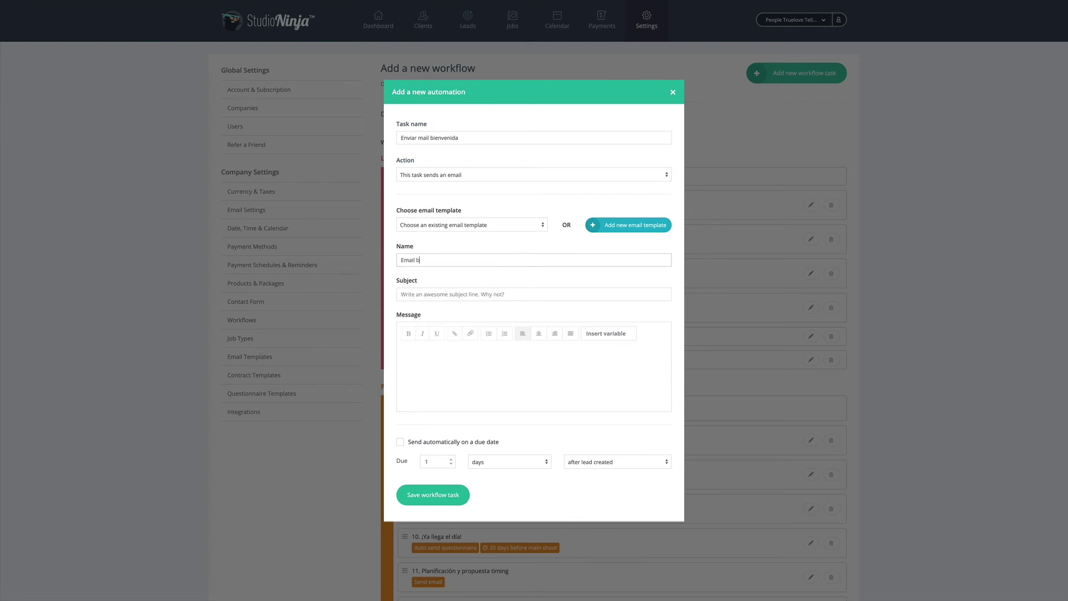
text(ienvenida)
click(459, 295)
text(Hola!)
click(484, 380)
text(Hola,)
click(611, 334)
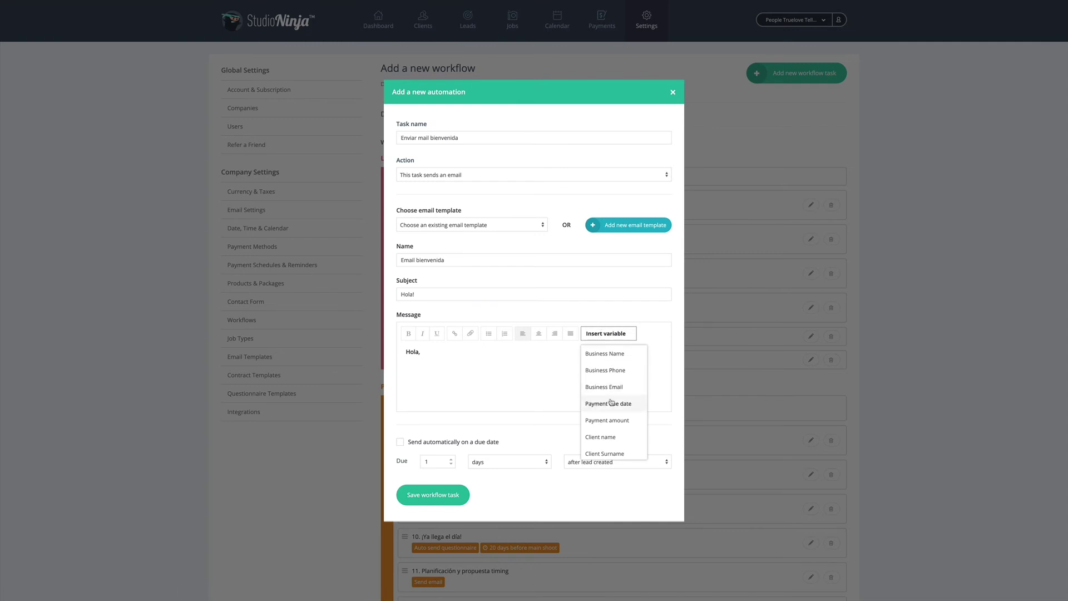
click(600, 437)
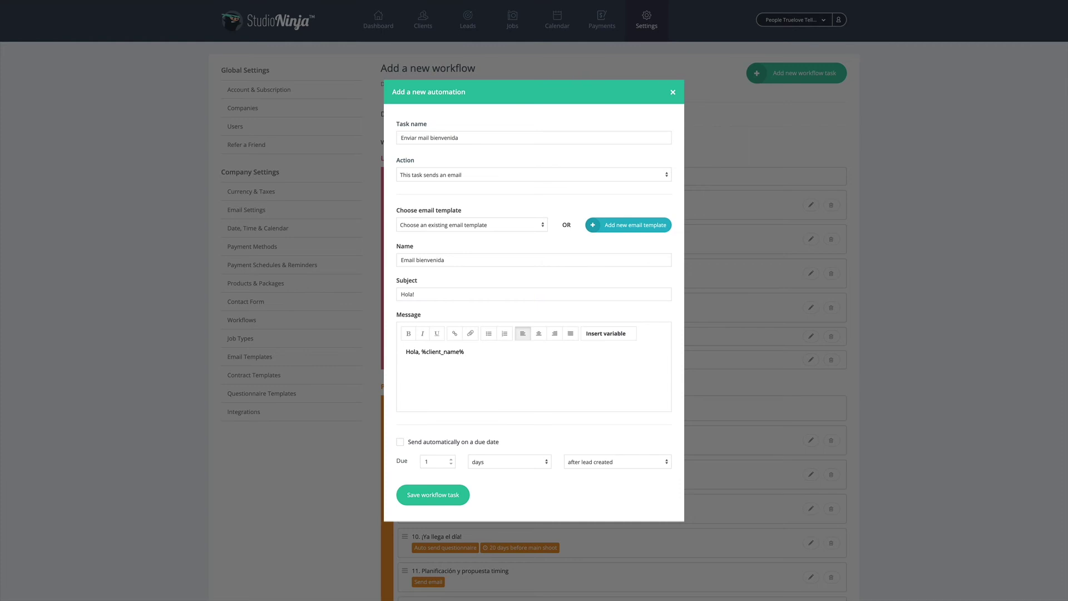
Set it to send automatically 3 days after lead creation, then discard the automation form
click(400, 442)
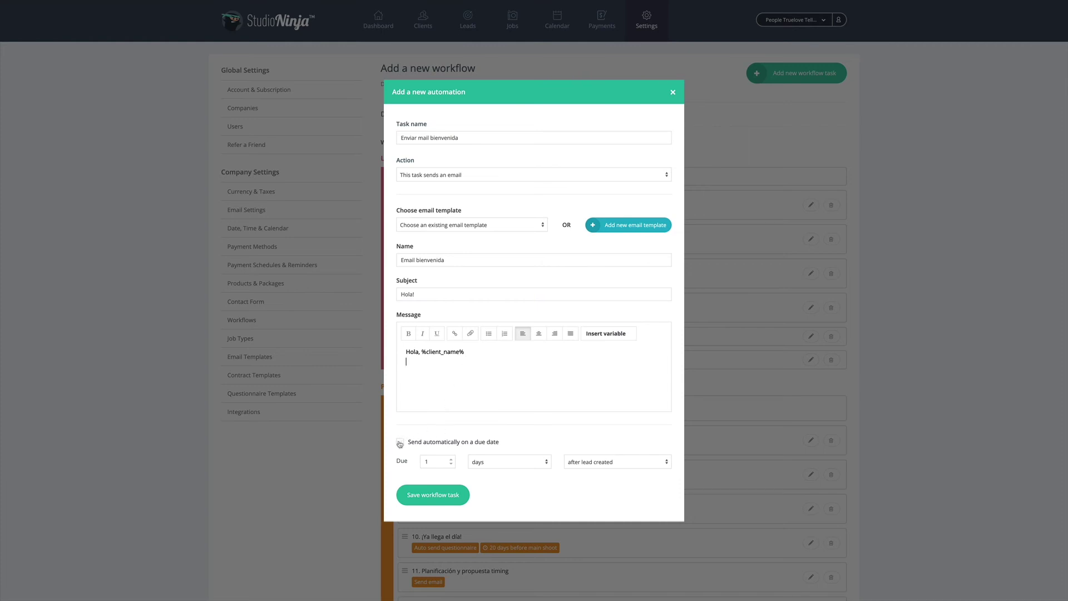
click(484, 461)
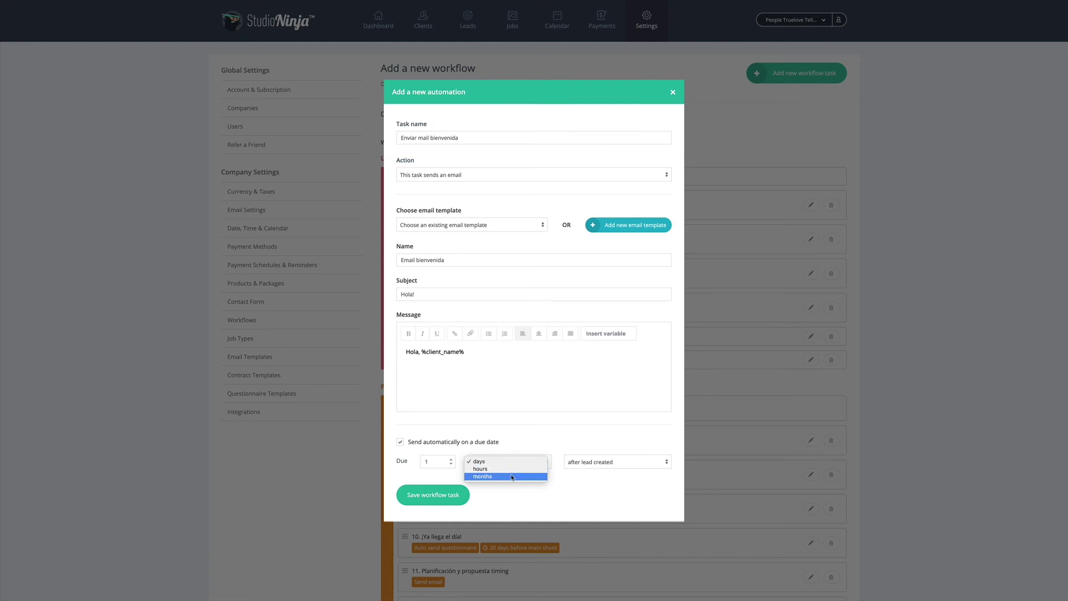
click(596, 468)
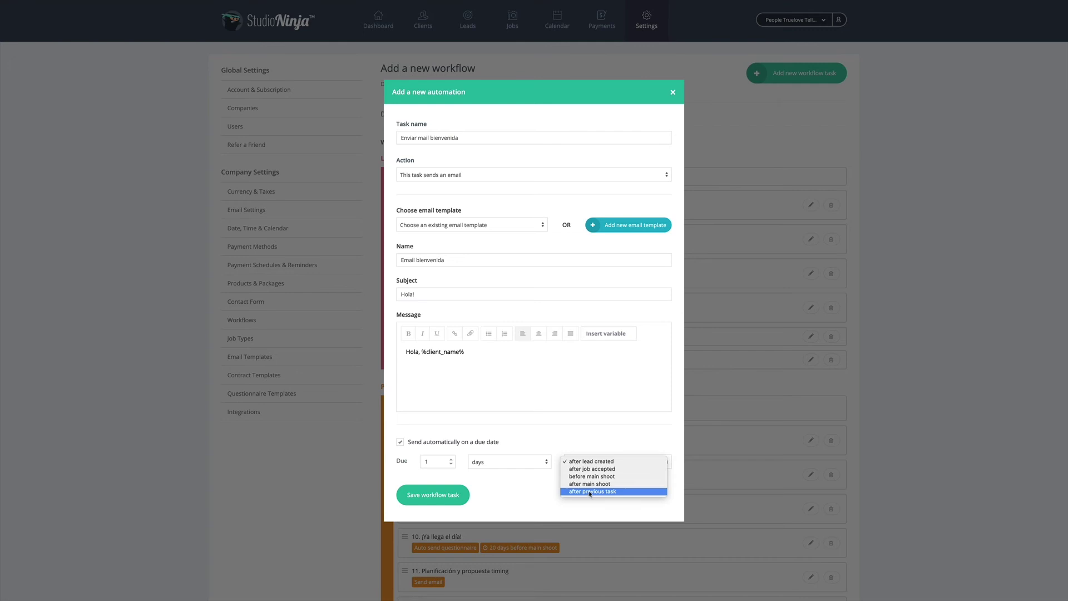
click(432, 465)
click(452, 459)
click(452, 459)
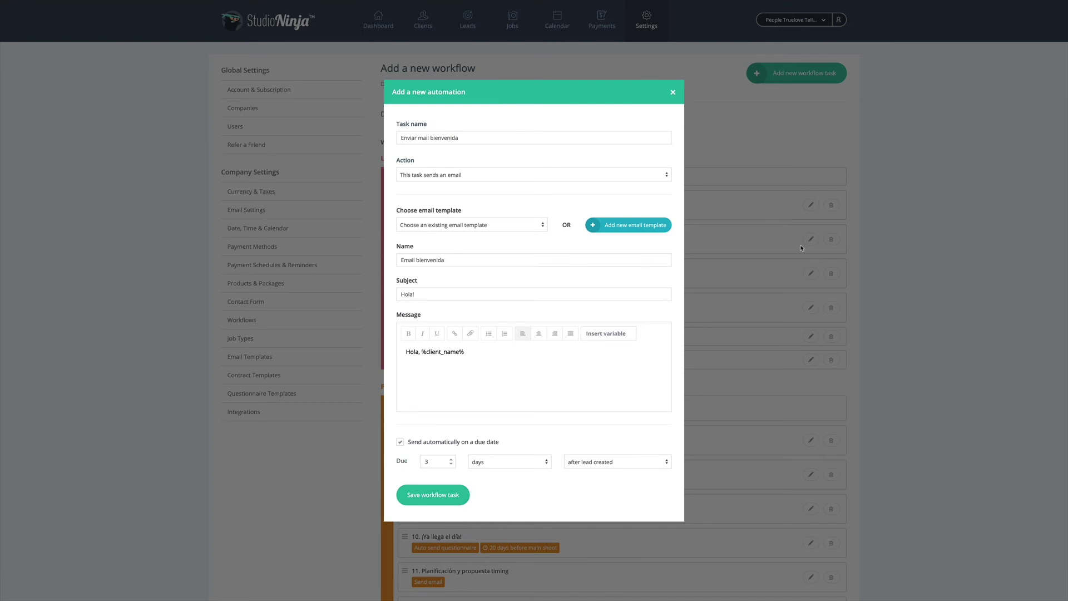
click(678, 95)
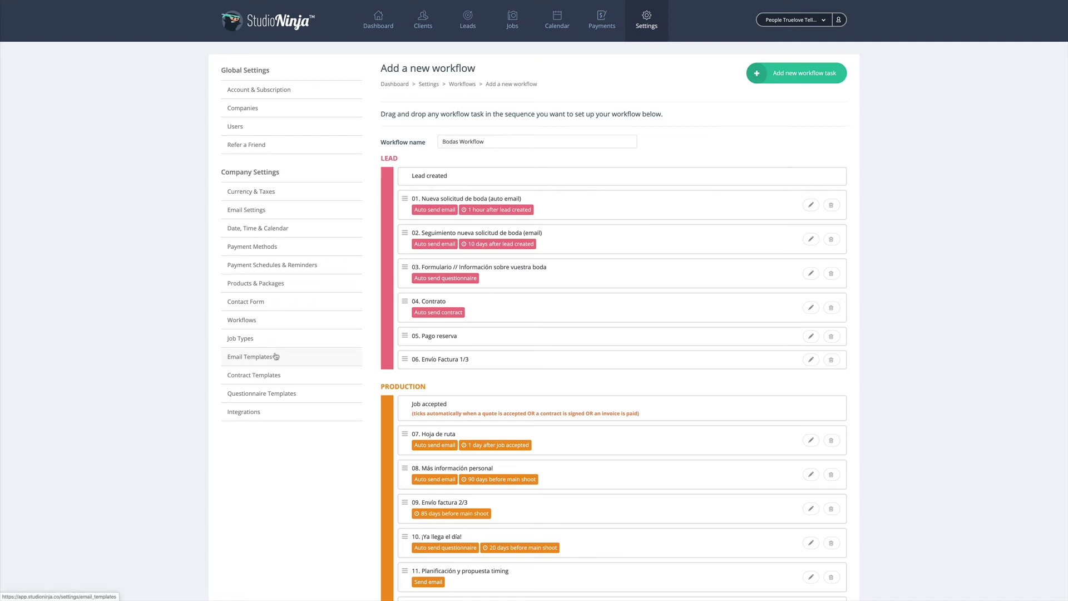
Look over the Products & Packages lists and prices, then go to the Jobs overview
click(263, 283)
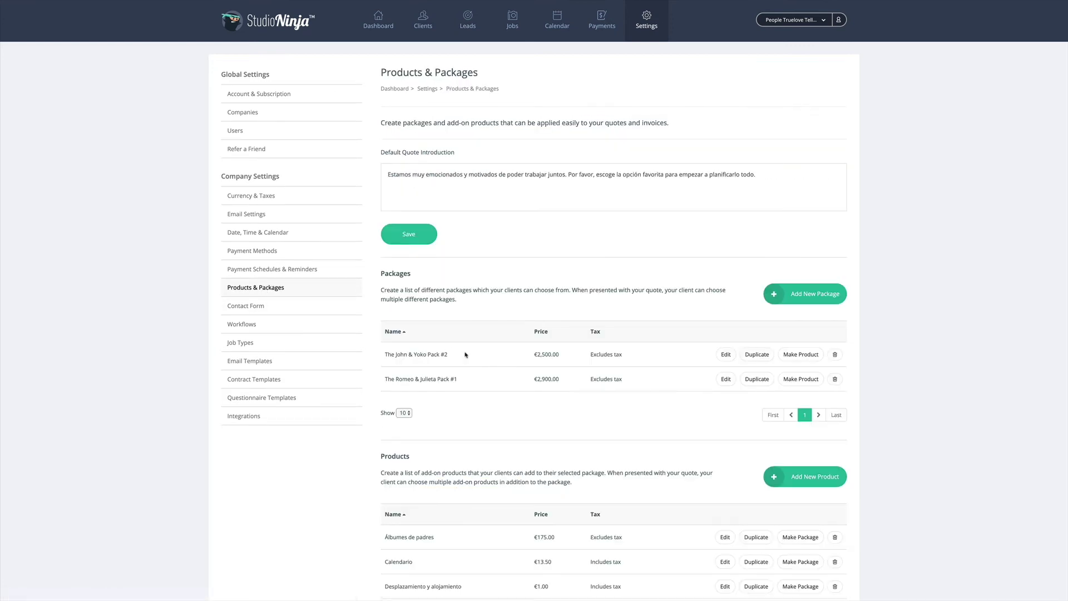
scroll(483, 357, down, 5)
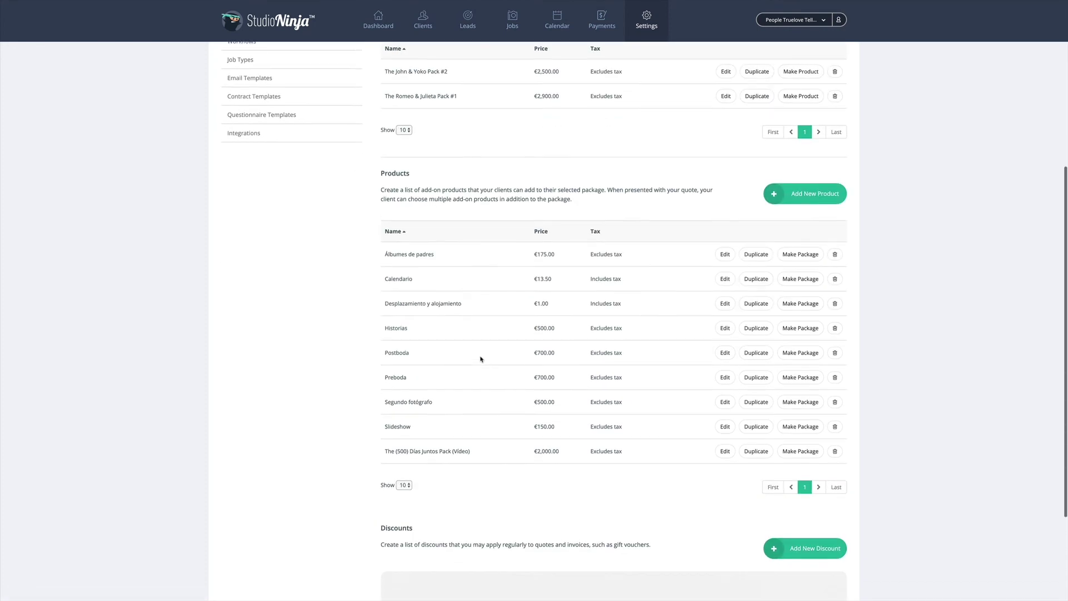
scroll(500, 326, up, 5)
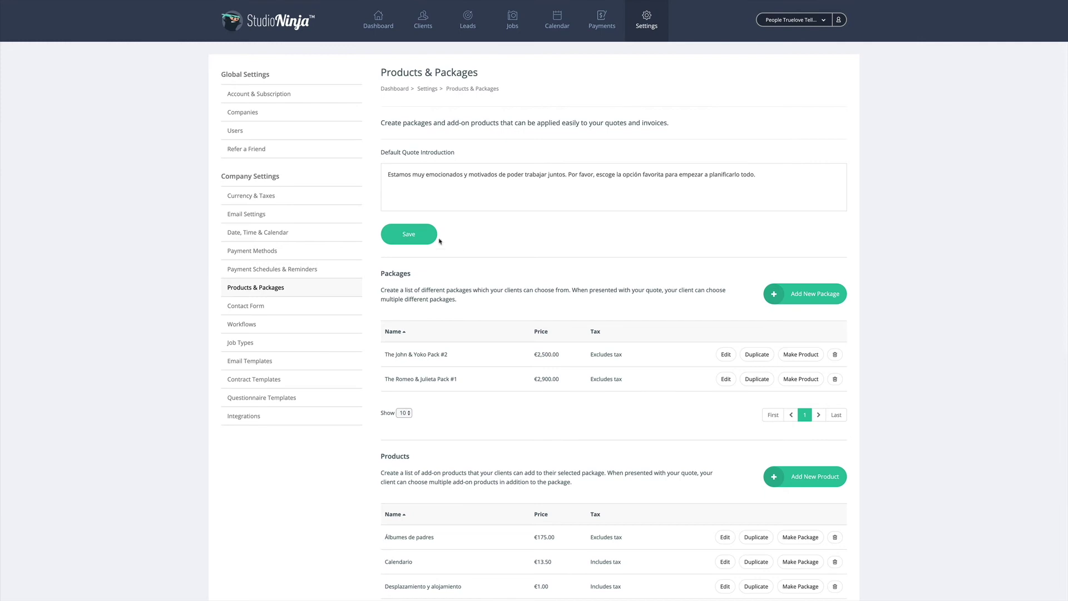
click(513, 23)
Open the Boda Daniel & Gloria lead and start a fixed quote with The Romeo & Julieta Pack #1
click(470, 22)
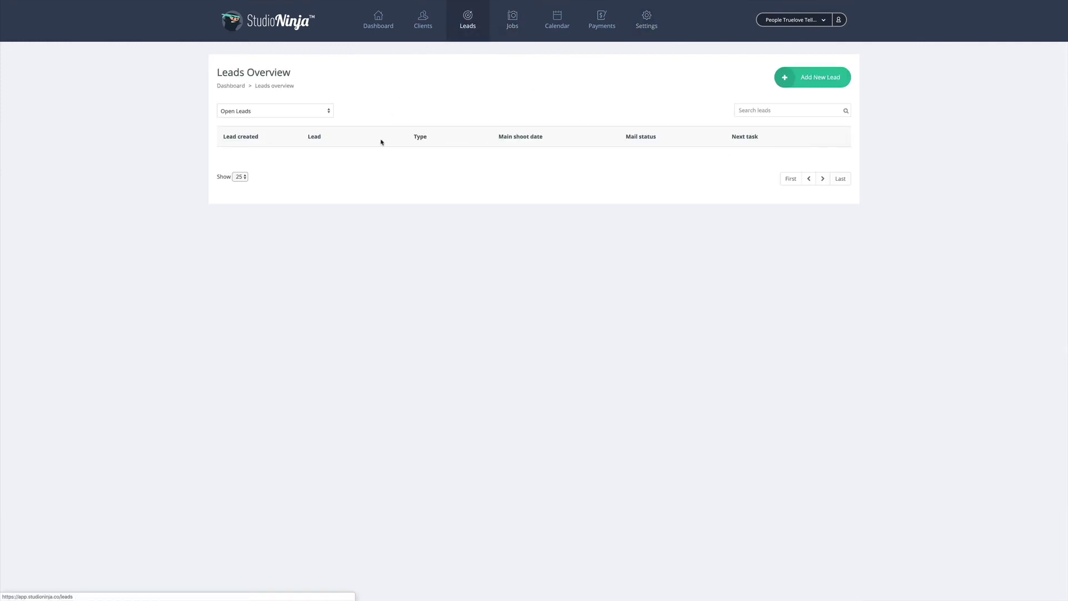
click(336, 161)
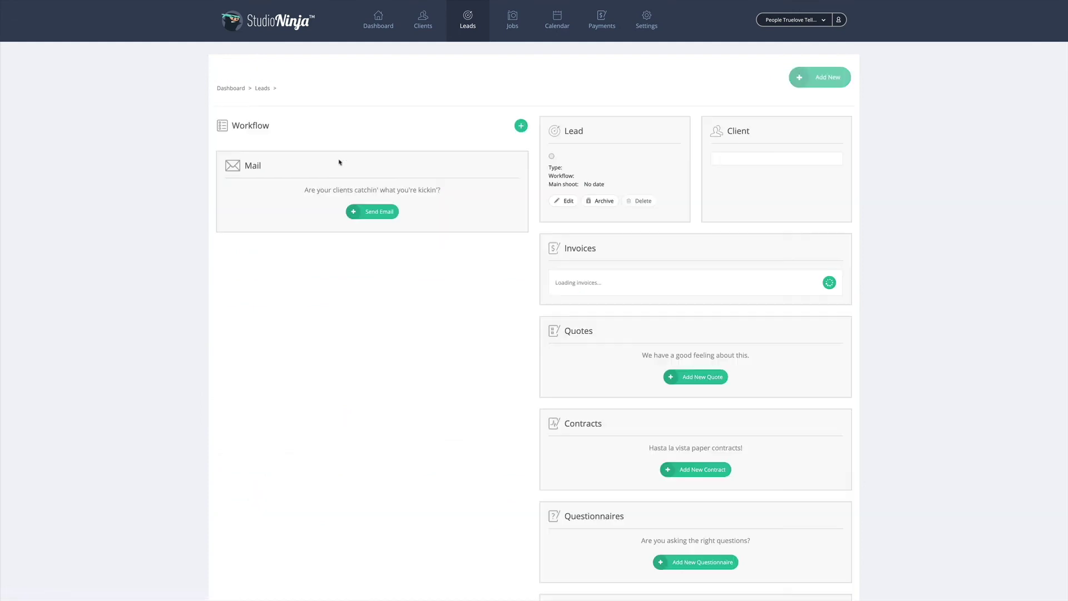
scroll(649, 373, down, 1)
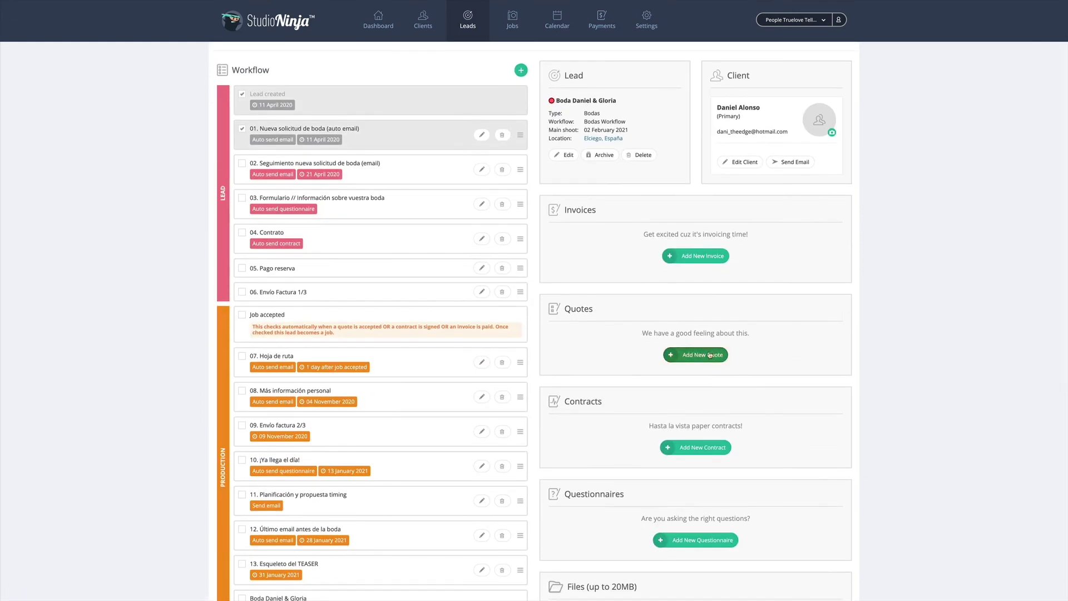
click(703, 356)
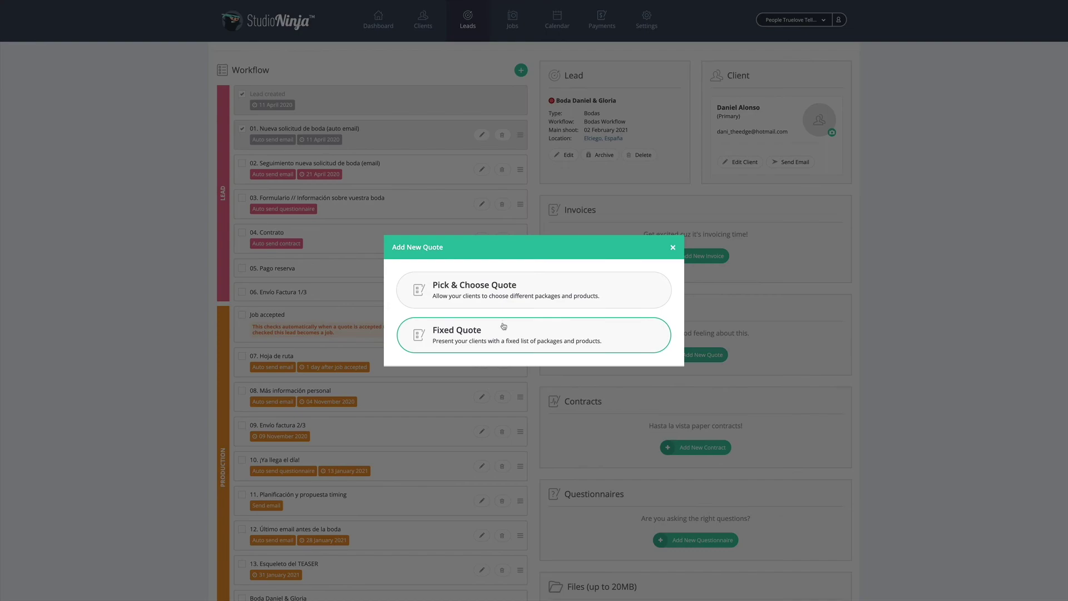
click(505, 326)
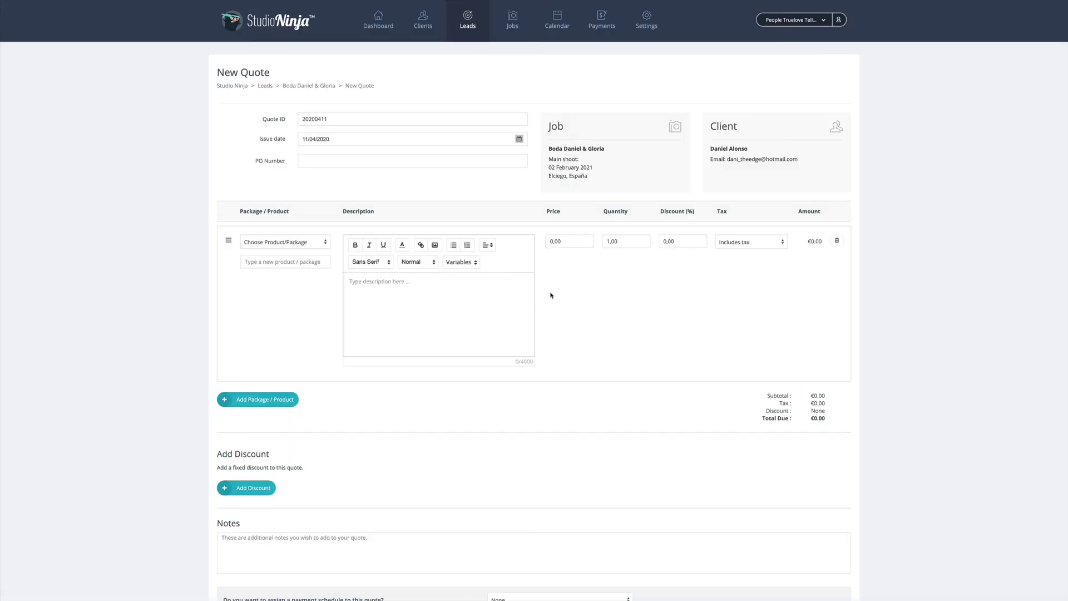
click(281, 242)
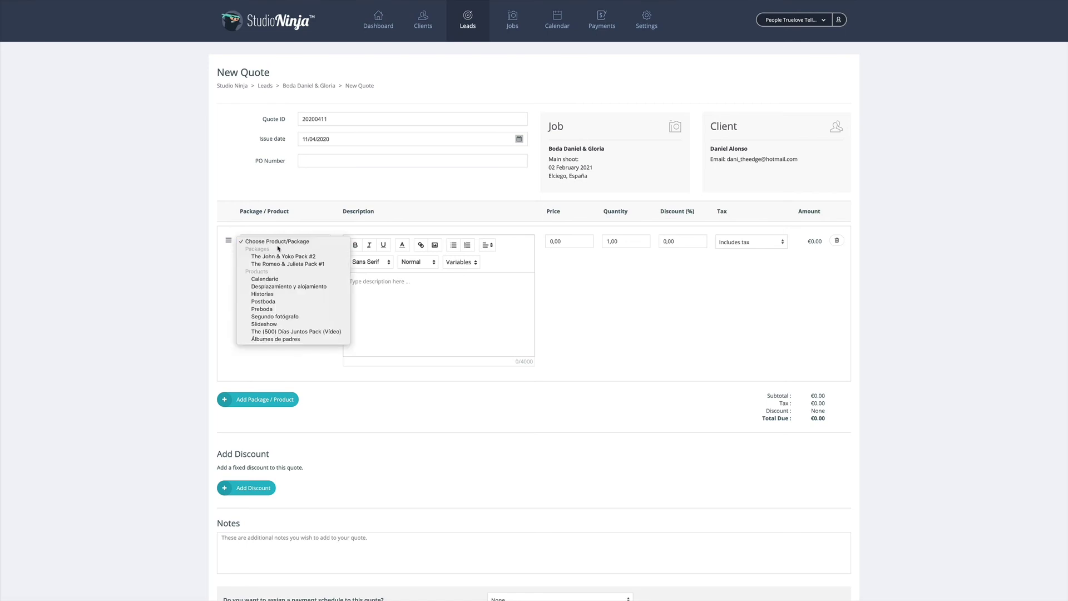
click(288, 265)
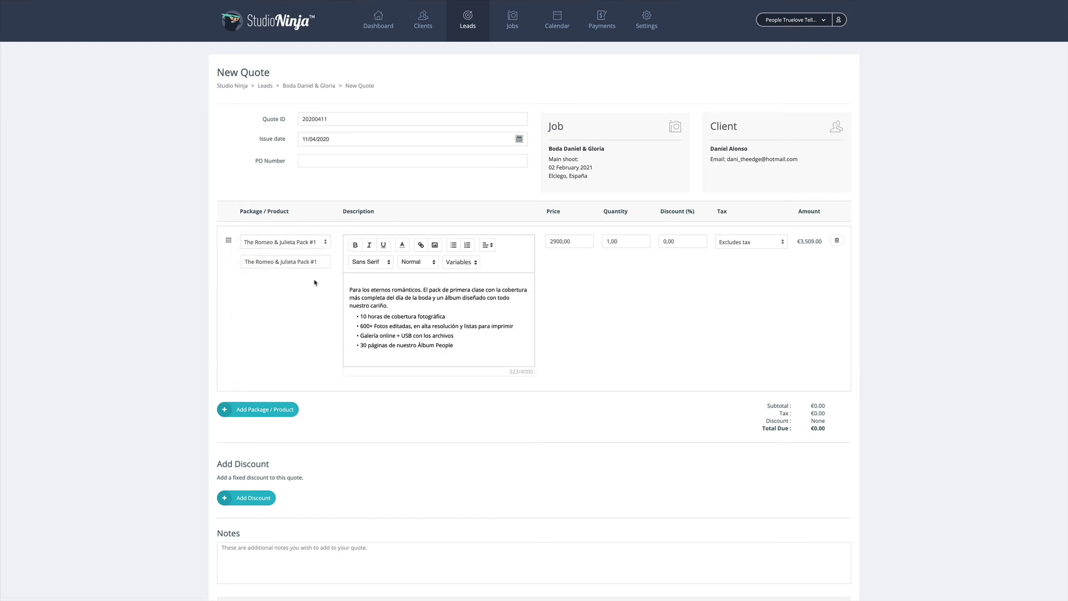
Add Preboda and Segundo fotógrafo lines, bringing the quote total to €4,961.00
click(281, 410)
scroll(298, 448, down, 2)
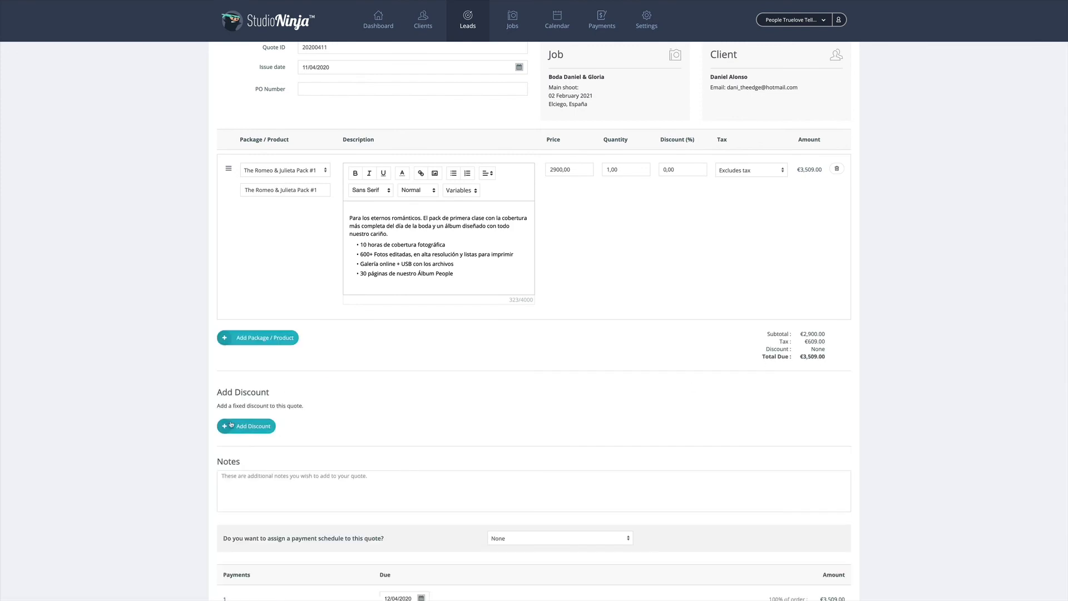
scroll(281, 431, down, 3)
scroll(283, 428, up, 2)
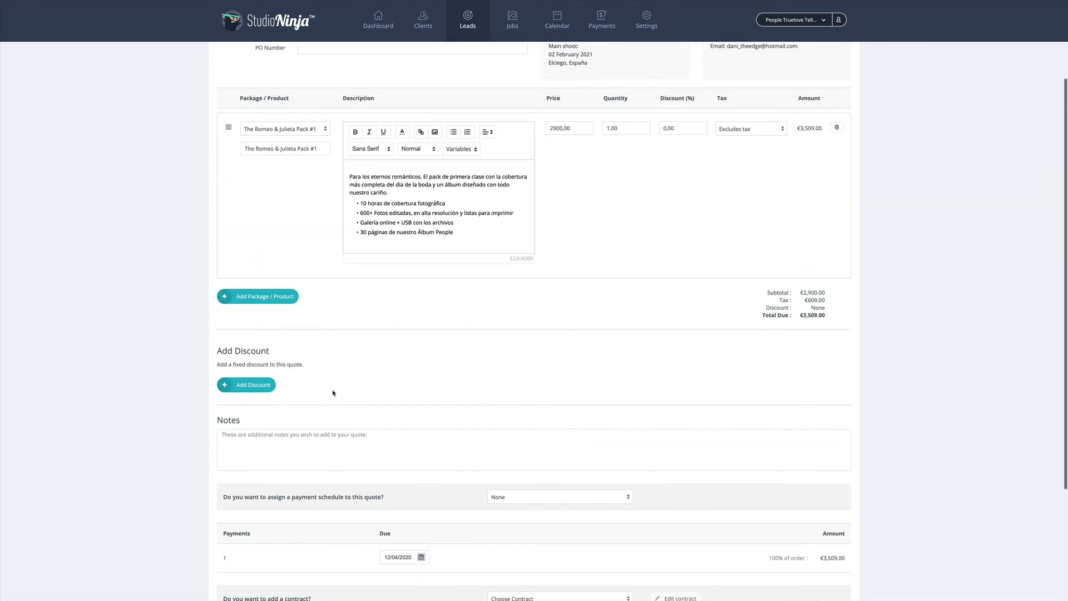
click(260, 292)
click(305, 300)
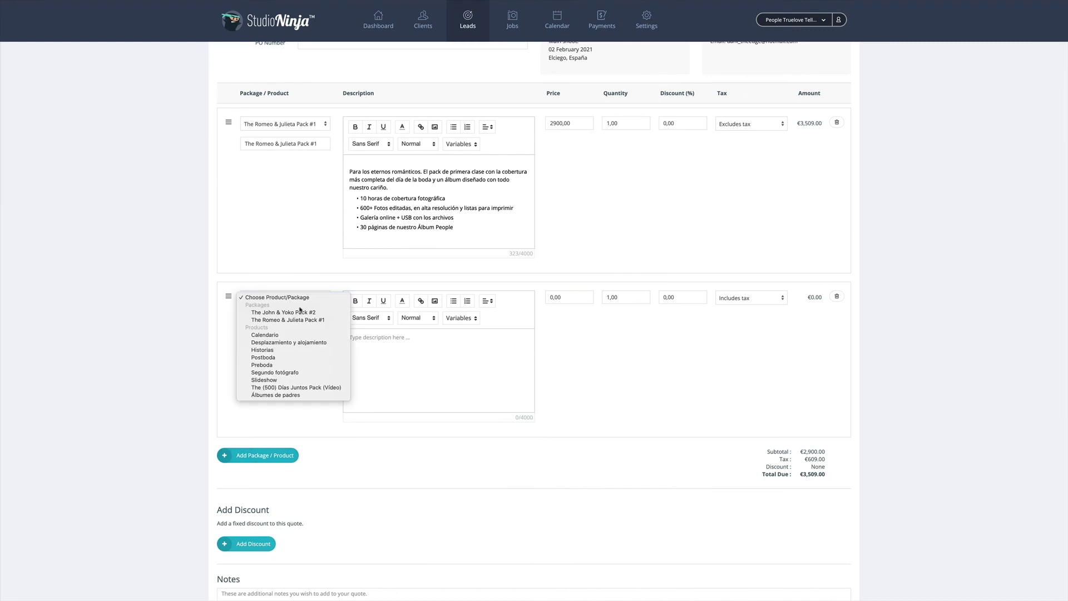
click(274, 365)
click(264, 459)
scroll(296, 469, down, 1)
click(284, 447)
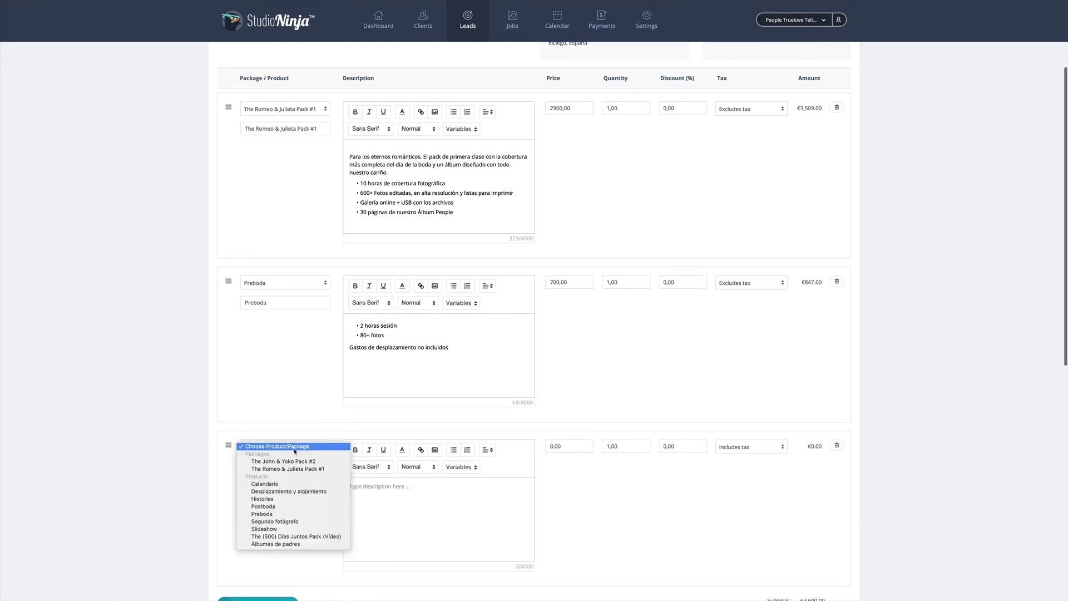
click(294, 521)
scroll(219, 484, down, 2)
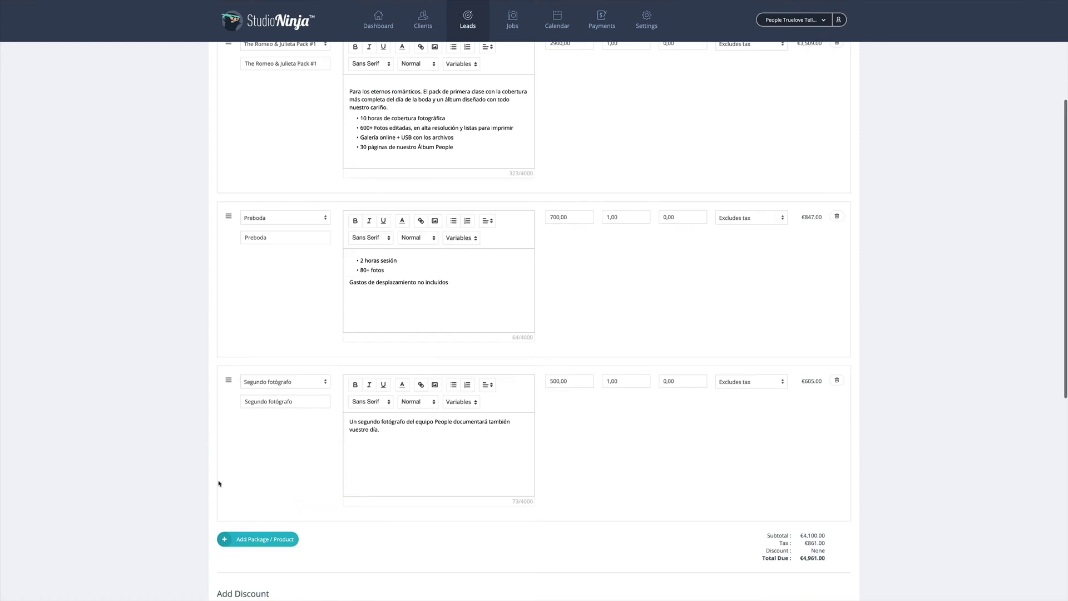
scroll(849, 245, up, 4)
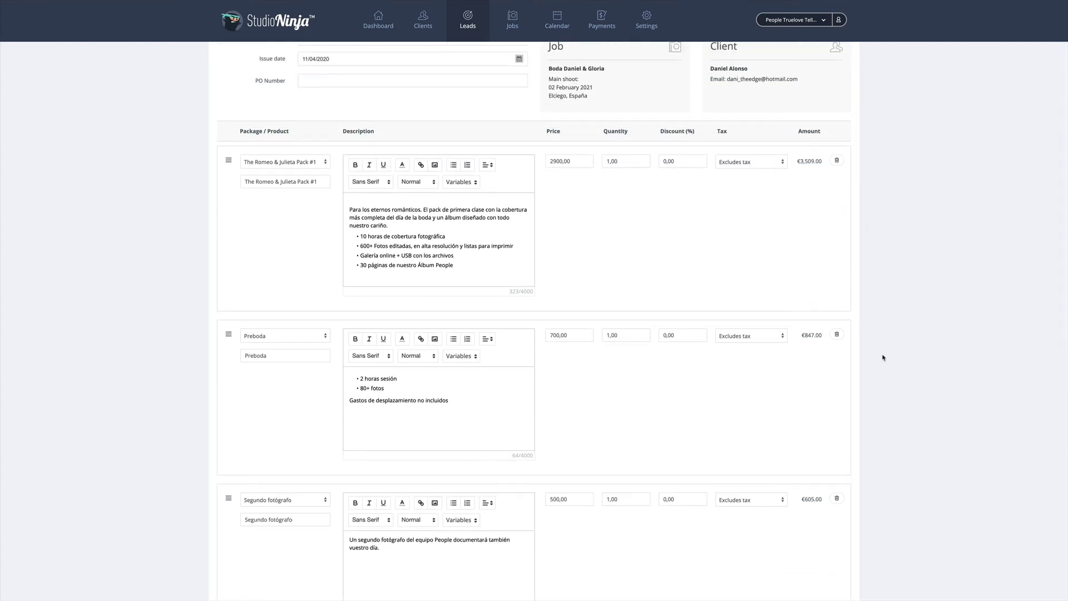
scroll(884, 357, down, 8)
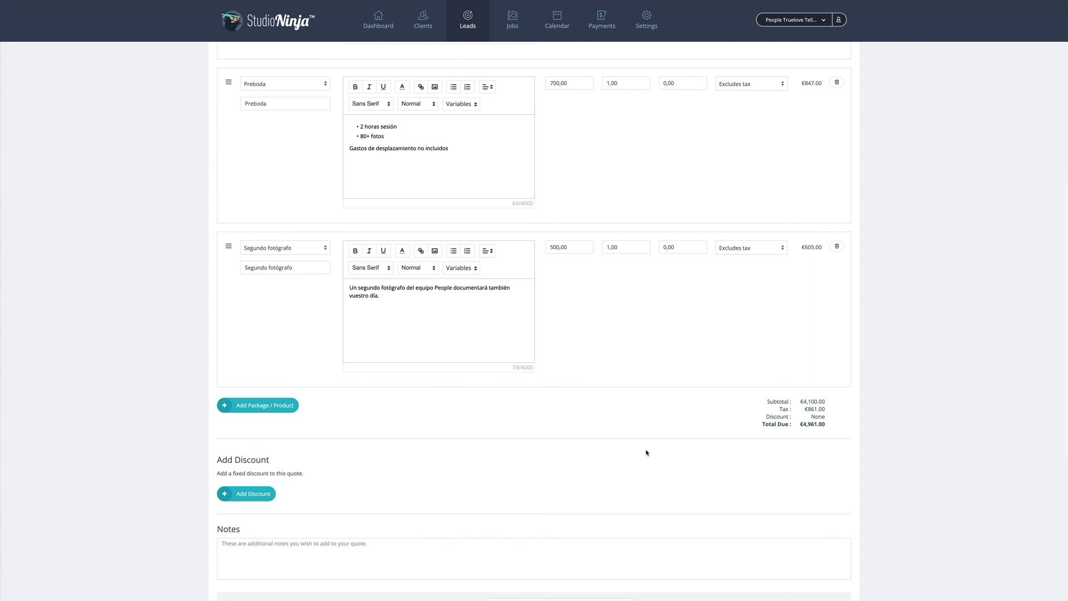
scroll(262, 351, down, 5)
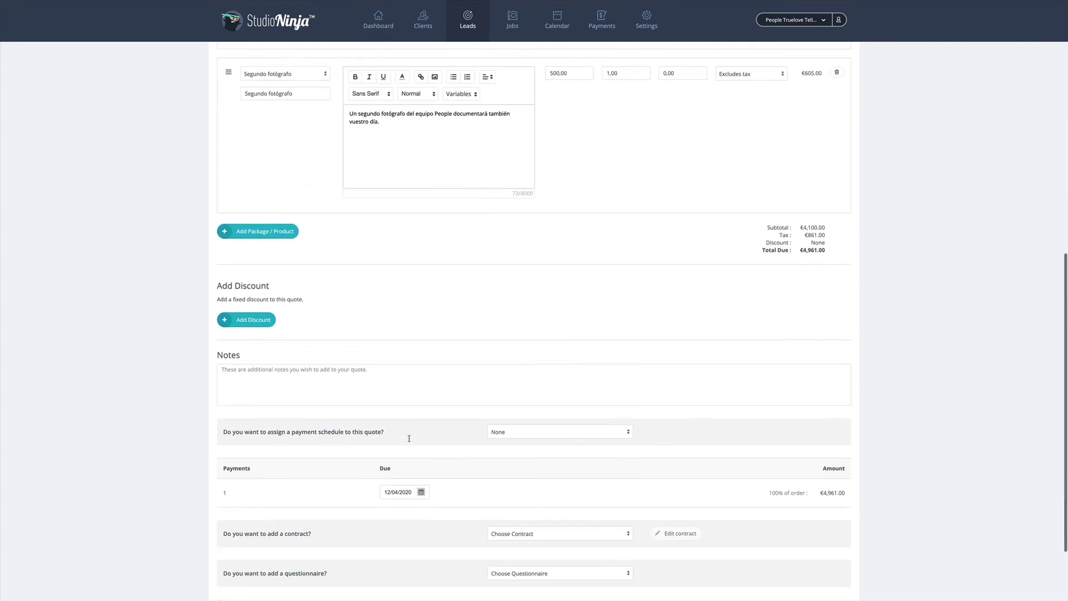
scroll(408, 438, down, 1)
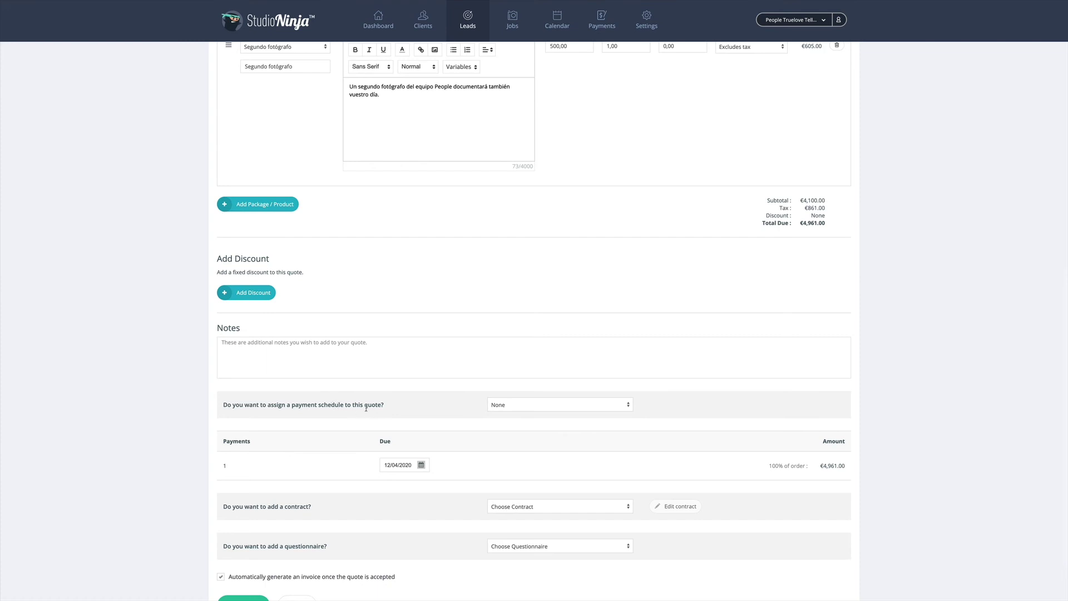
Apply the Pago Boda 35+35+30 payment schedule, then leave the quote for the lead page
click(523, 405)
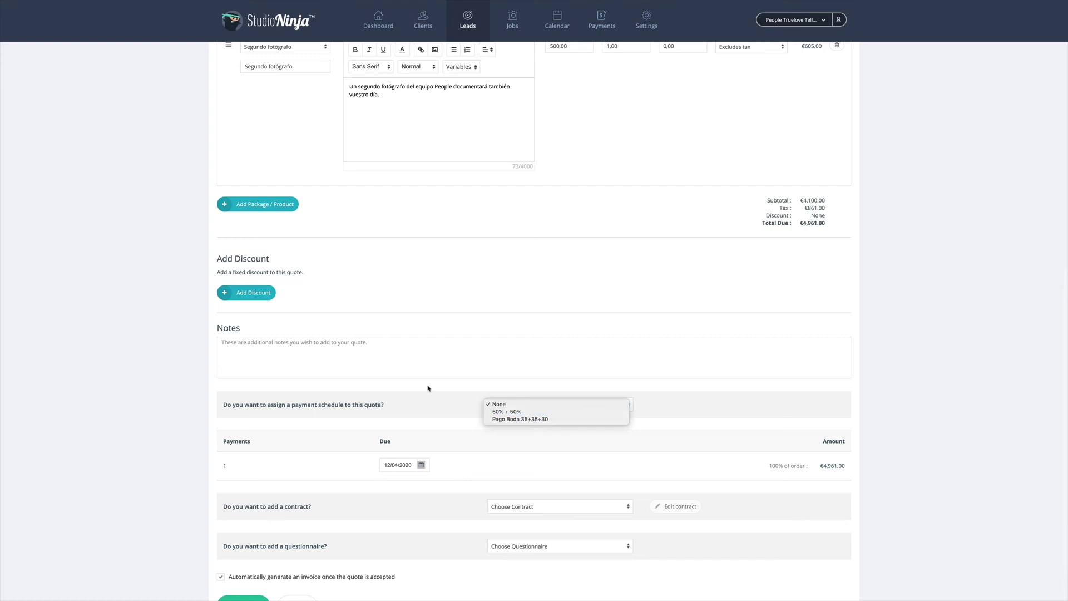
click(477, 380)
click(511, 407)
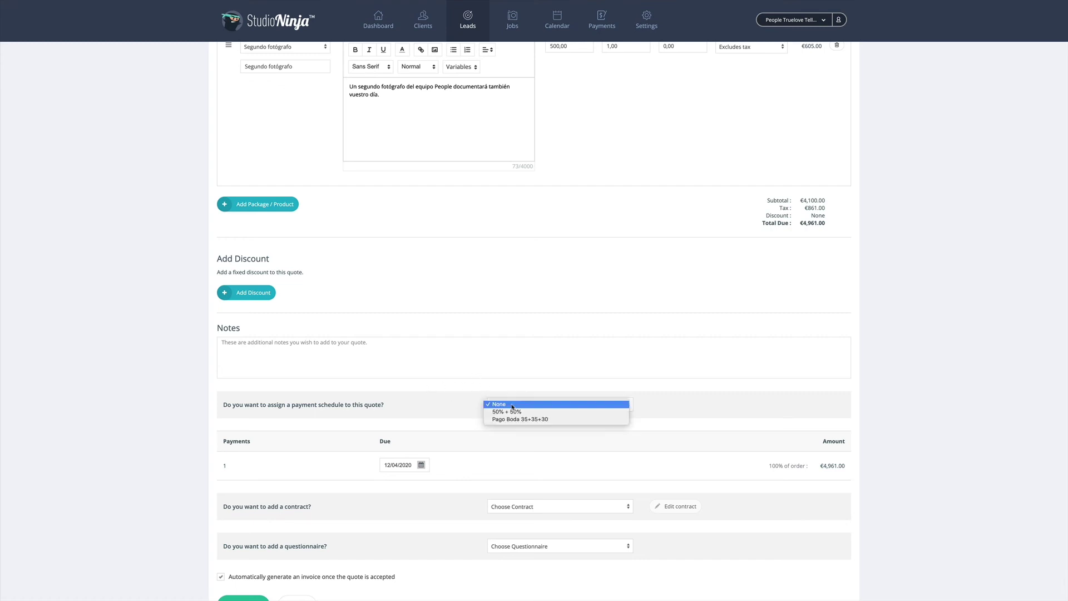
click(513, 419)
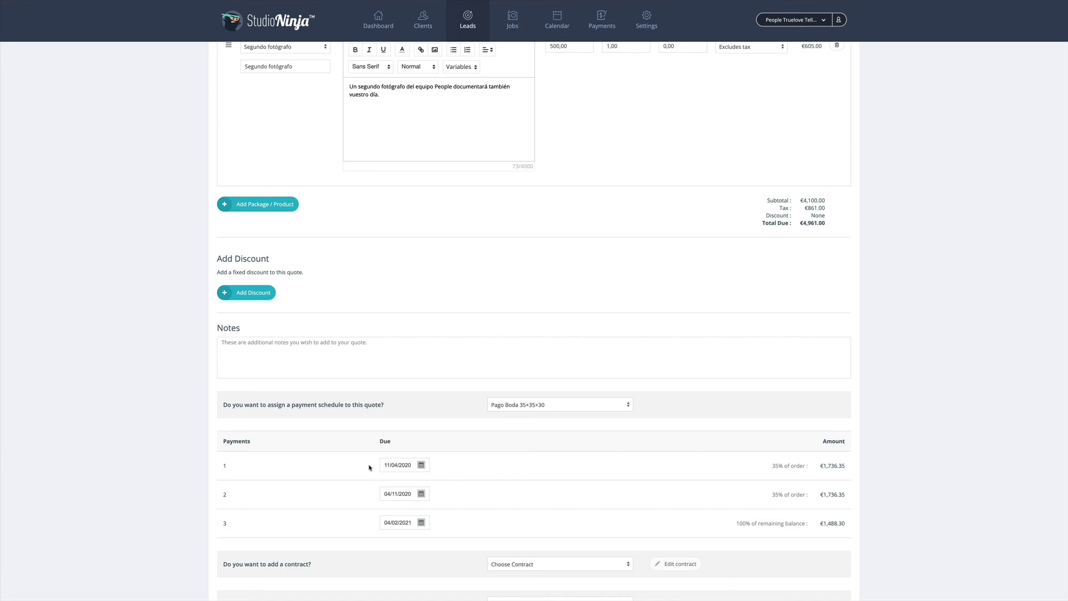
scroll(526, 467, down, 2)
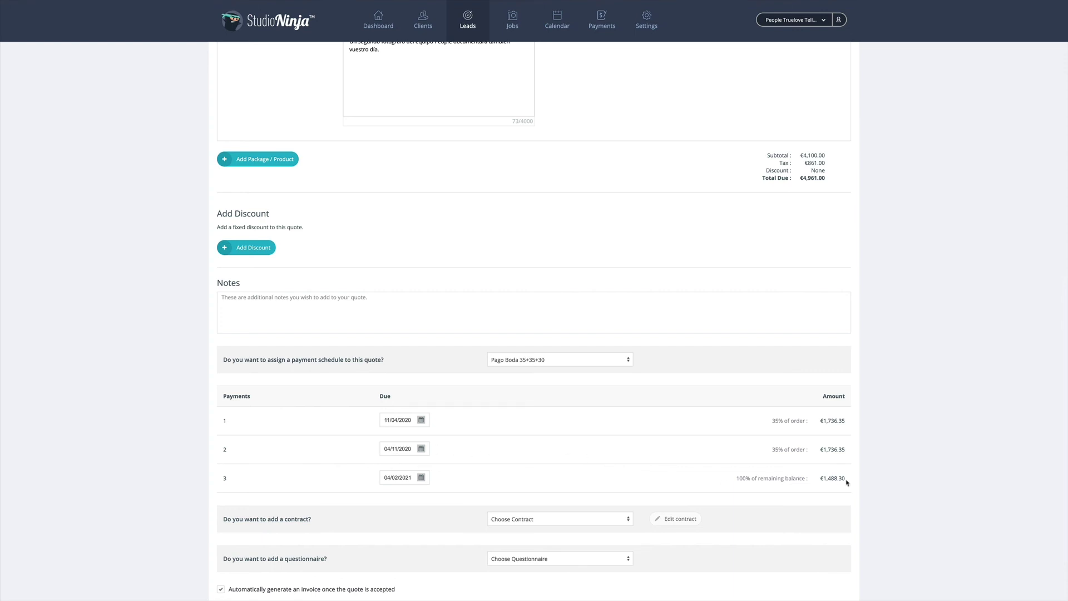
scroll(856, 486, down, 3)
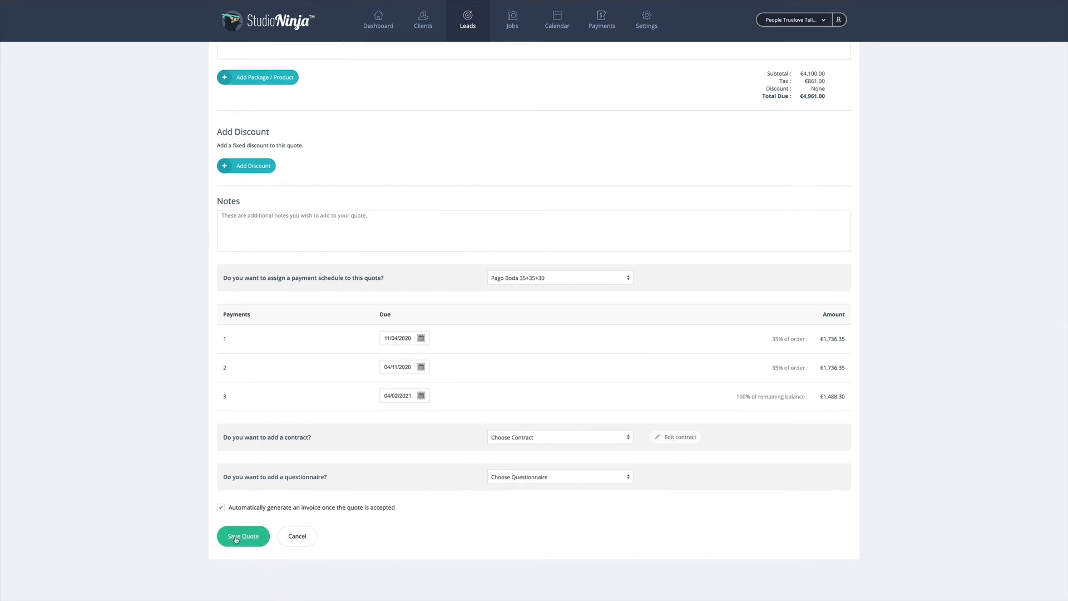
click(298, 536)
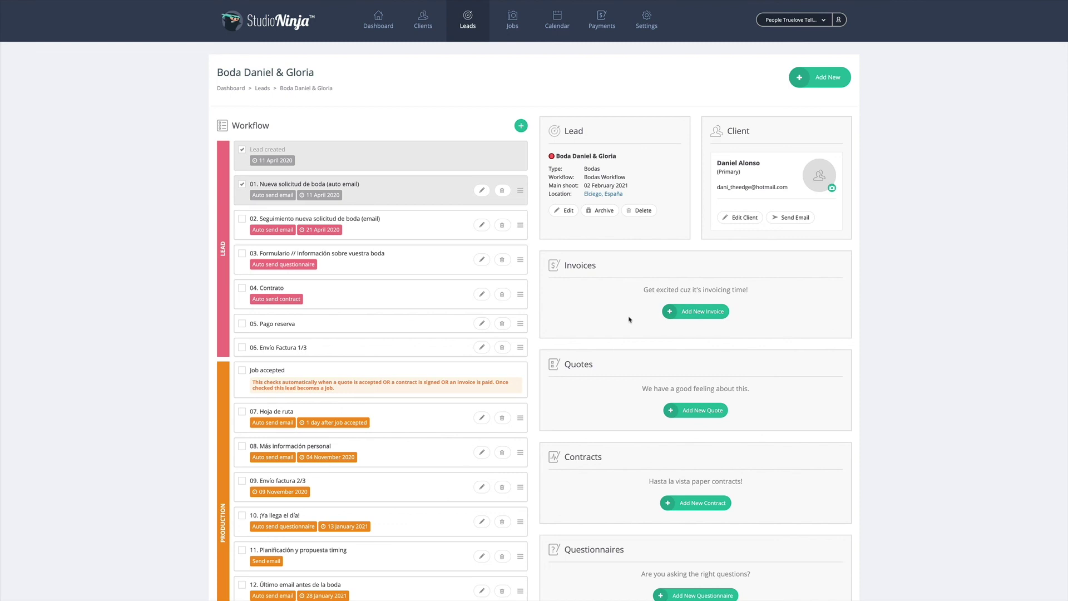
Check the unpaid payments in the Payments overview, then go to Settings
click(607, 26)
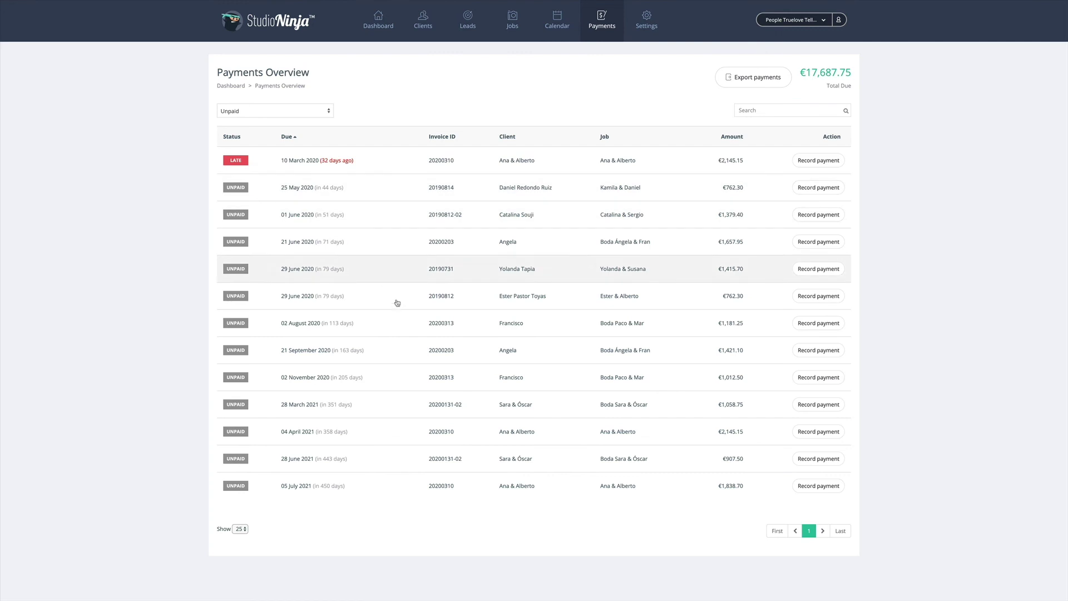
scroll(390, 278, up, 1)
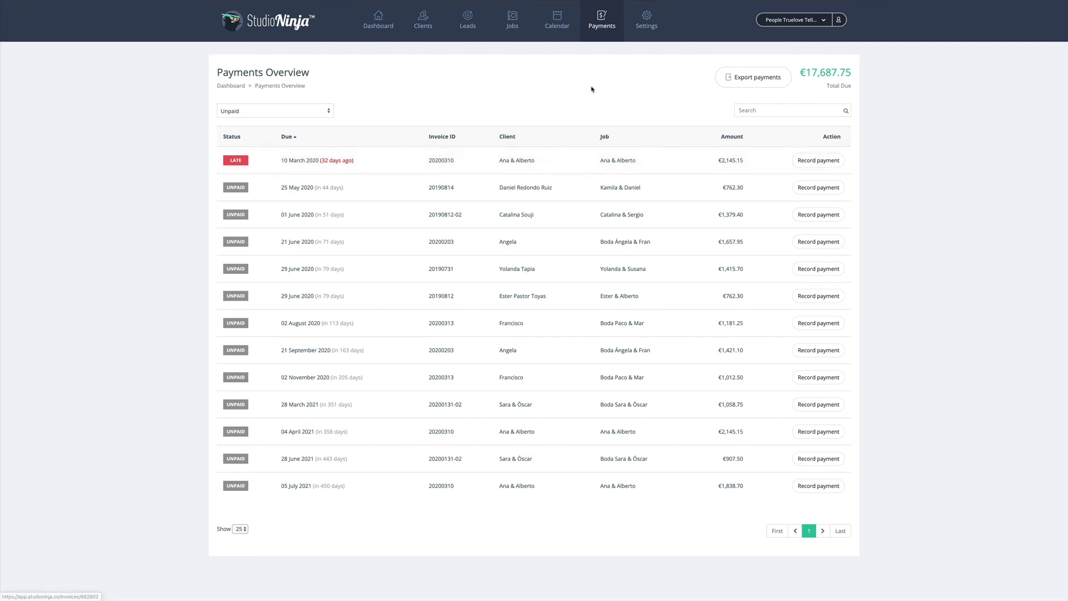
click(647, 25)
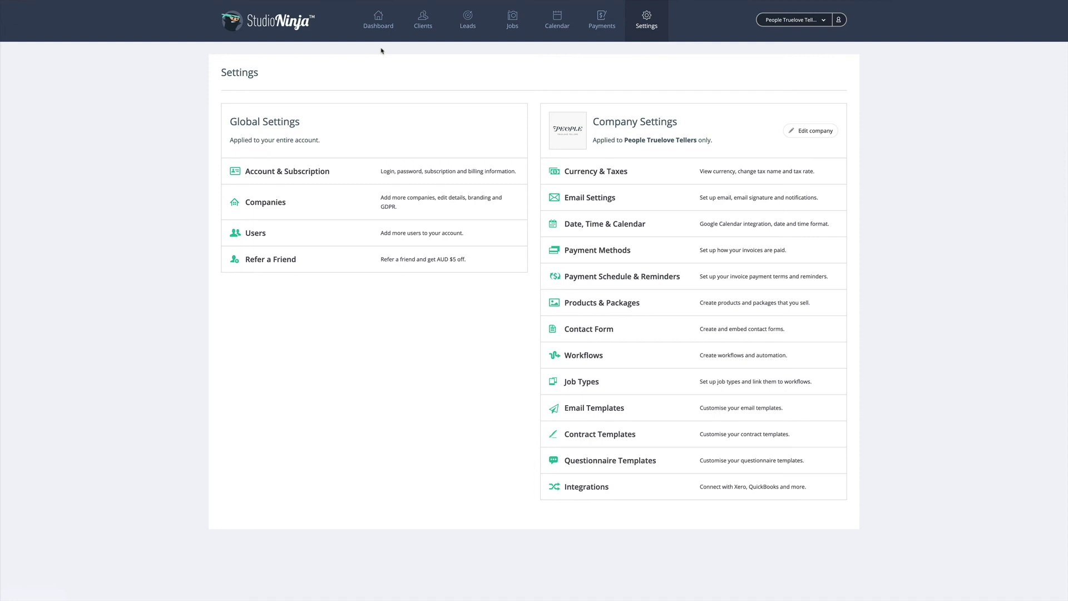
Switch the dashboard to Ytd figures, then open the April 2020 calendar month view
click(380, 33)
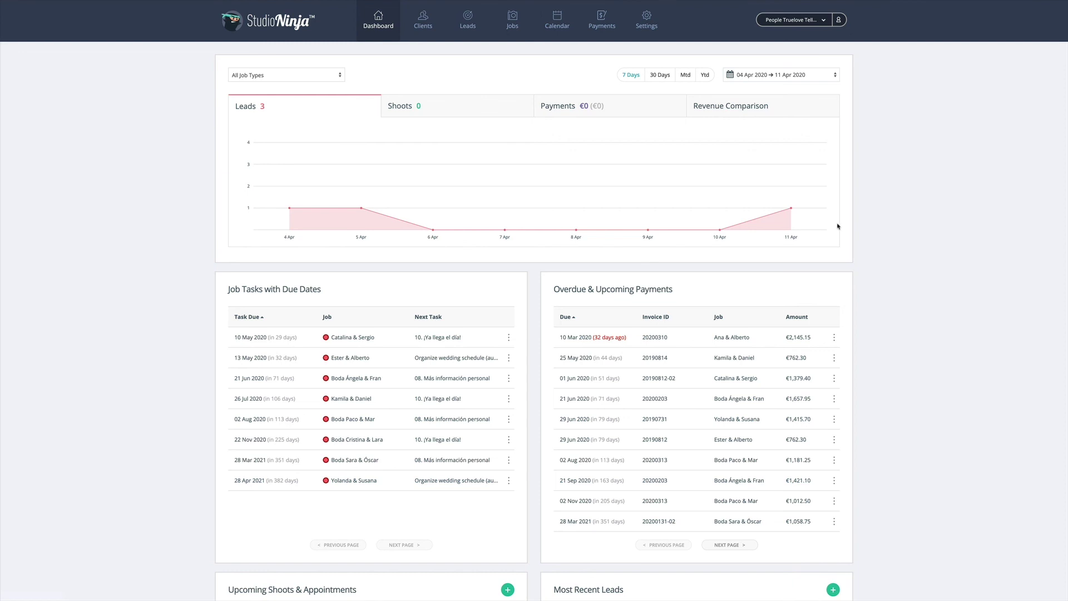
click(707, 74)
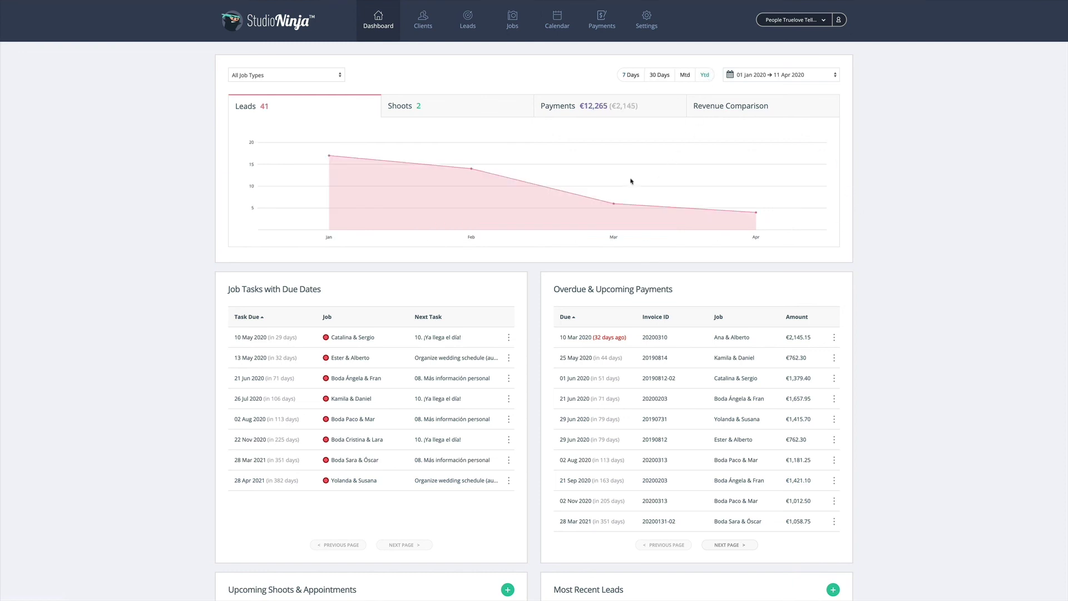
scroll(850, 238, down, 3)
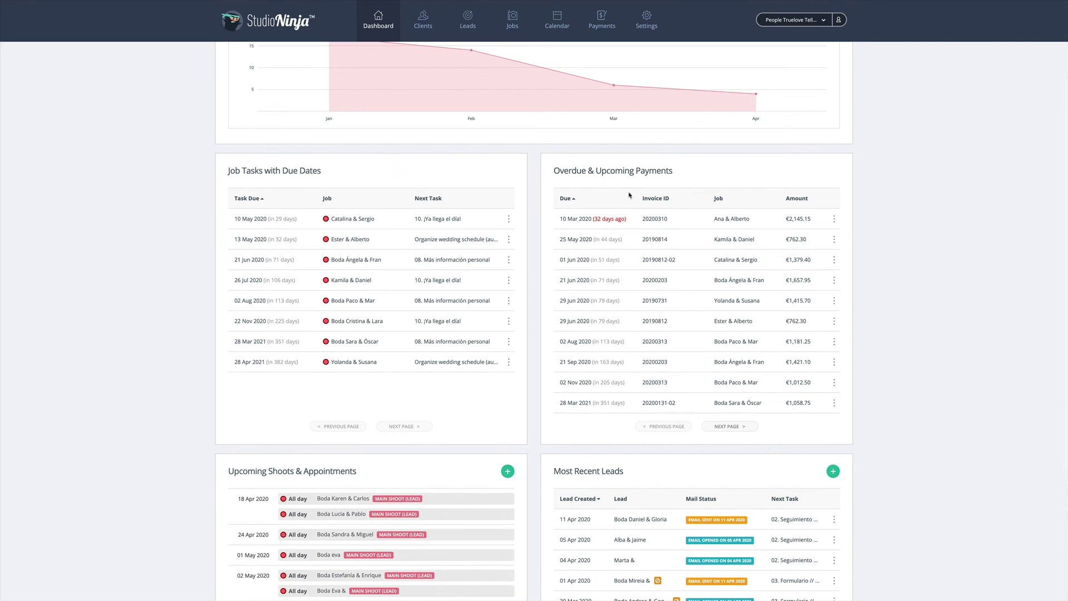
scroll(859, 226, up, 1)
scroll(860, 225, down, 4)
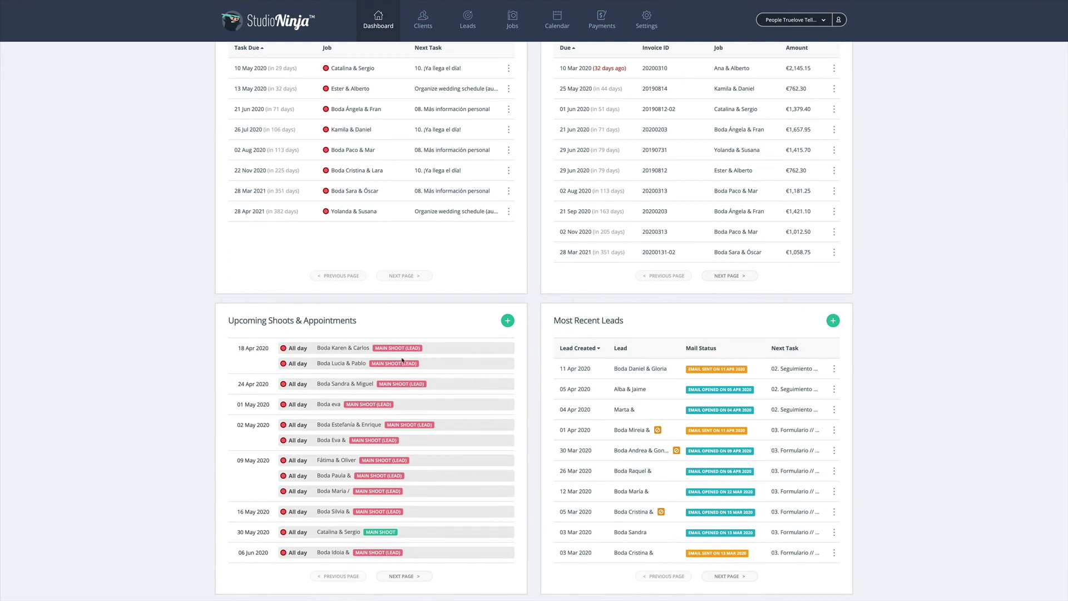
scroll(831, 291, up, 4)
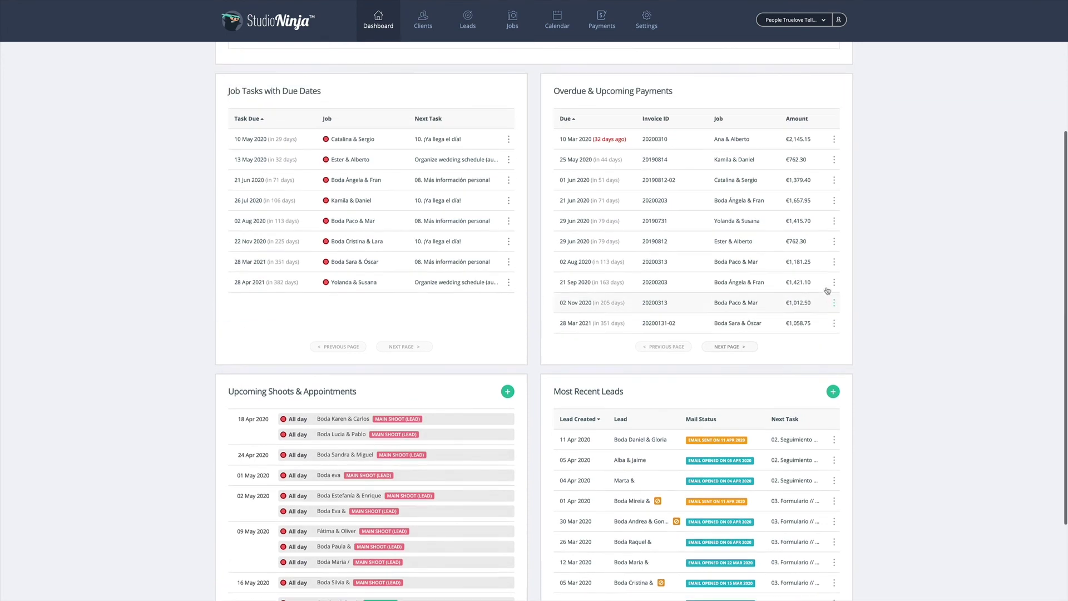
scroll(831, 290, up, 2)
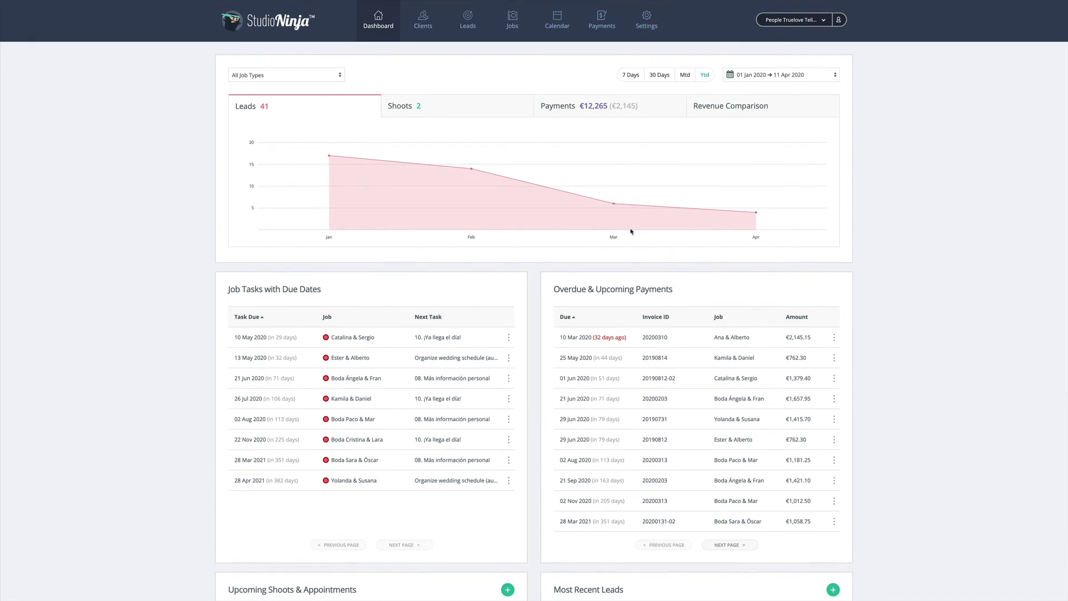
click(557, 21)
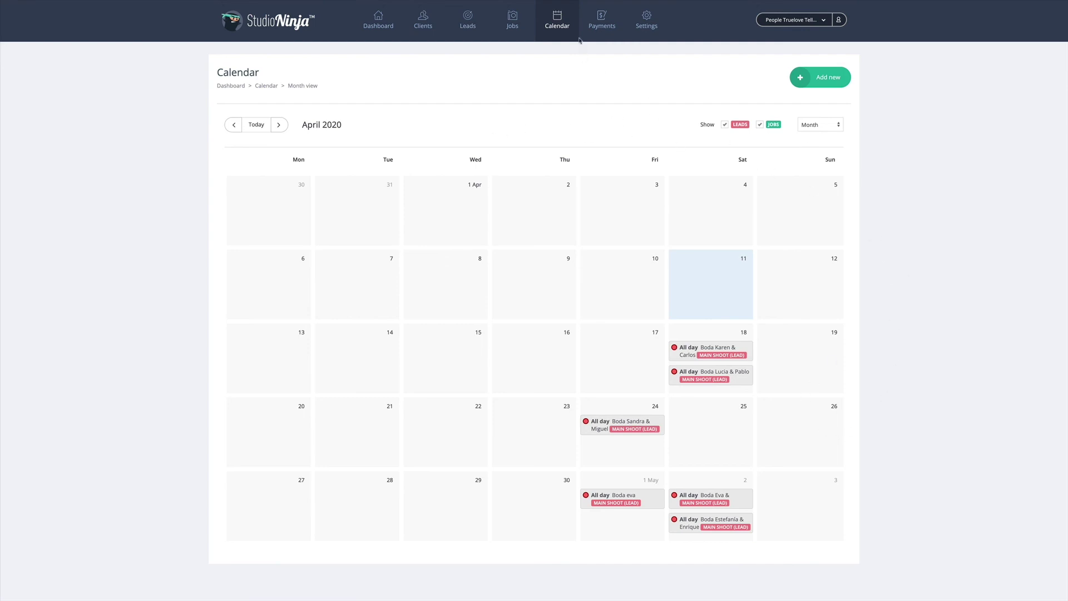
View the Payments overview, then open Settings from the account profile menu
click(606, 27)
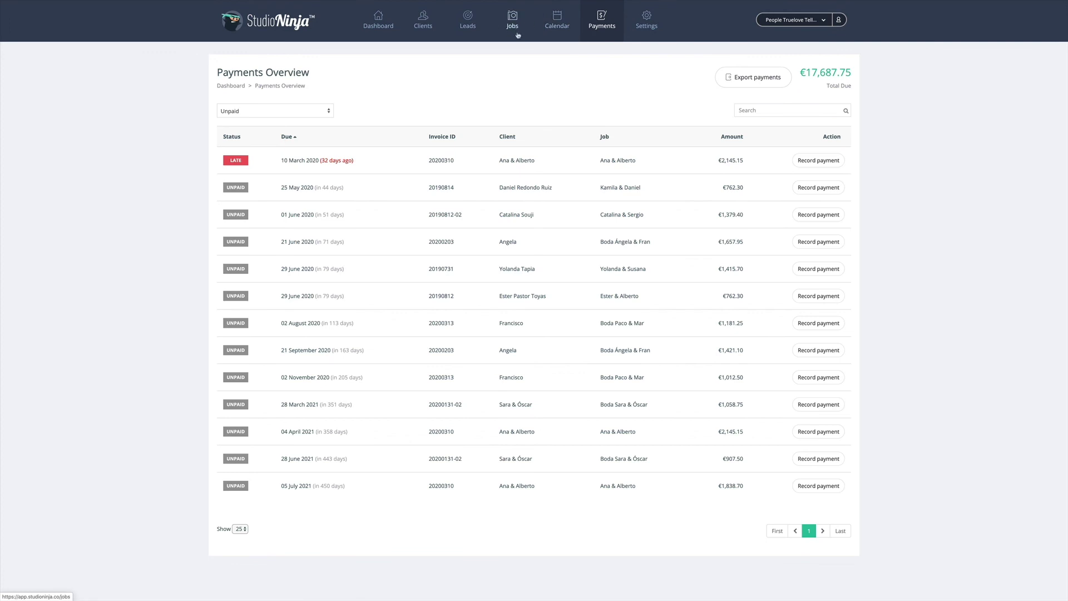
click(840, 21)
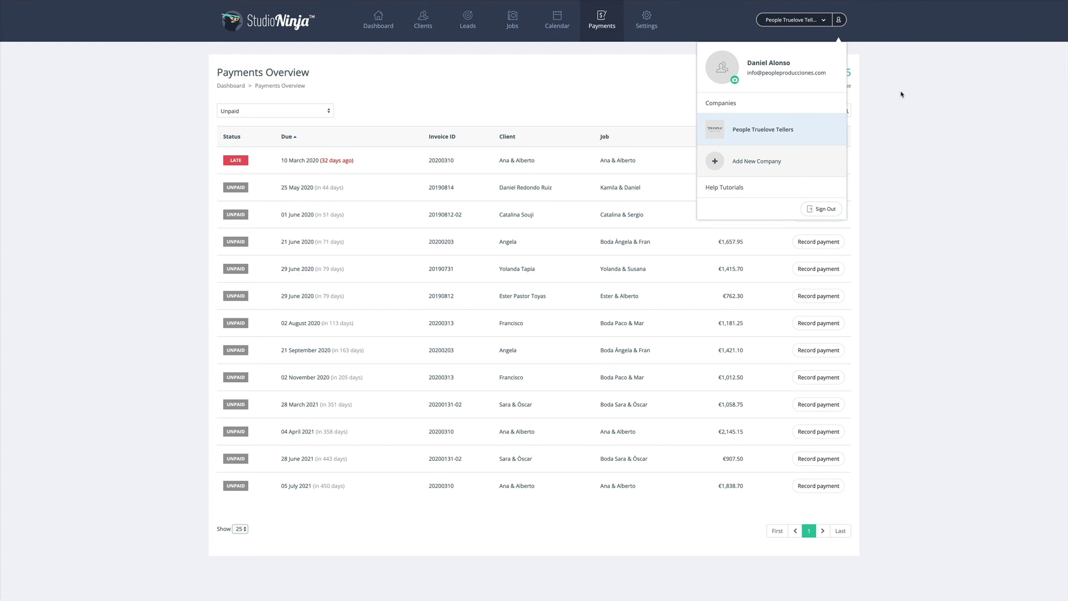
click(659, 33)
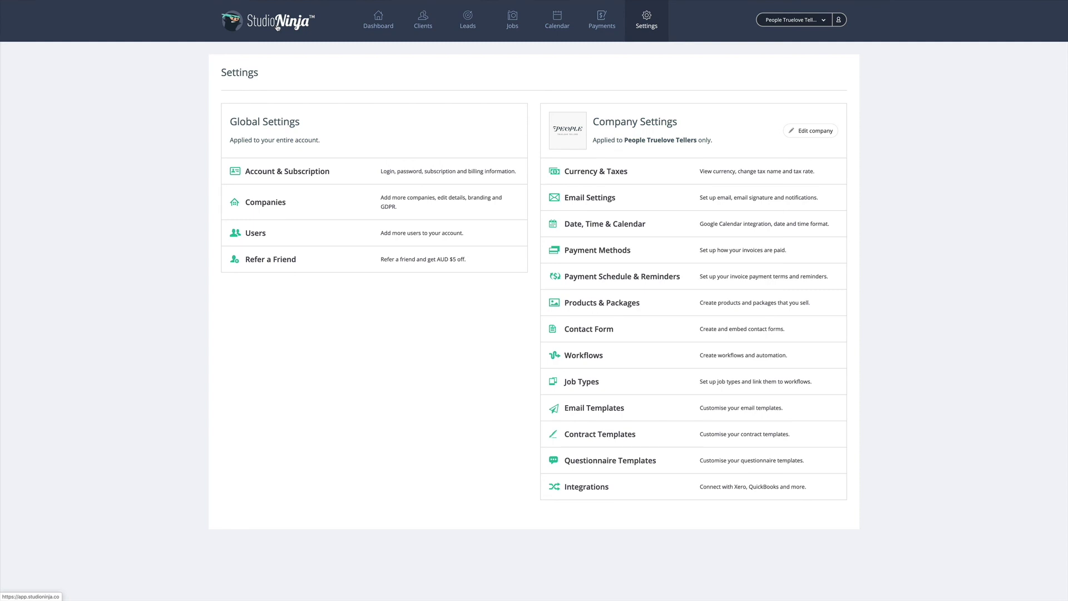
Go back to the Dashboard showing 41 leads, 2 shoots and €12,265 in payments year to date
click(278, 27)
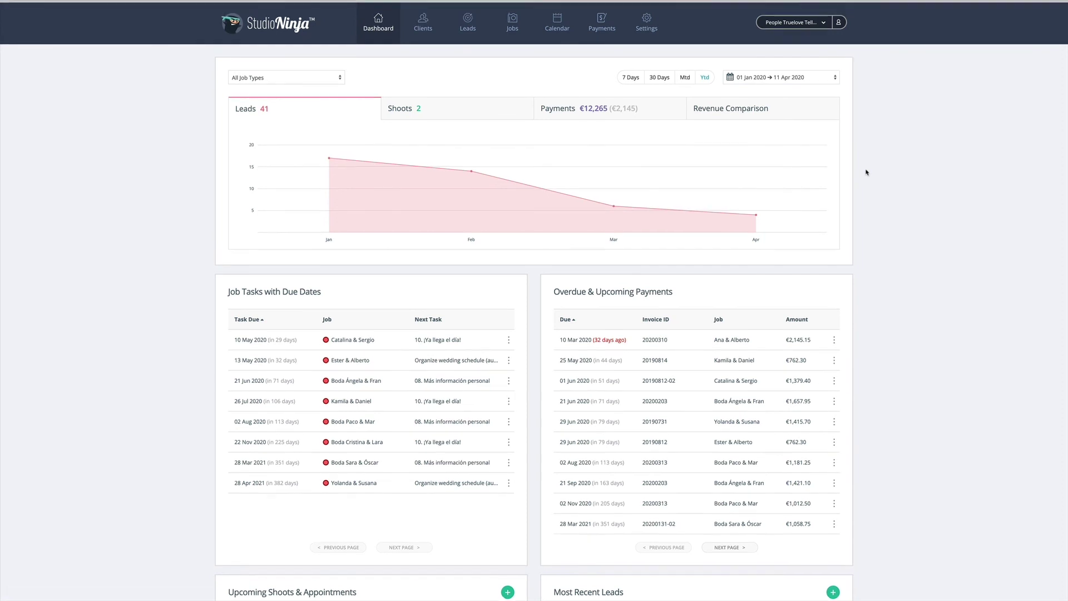
scroll(866, 172, down, 3)
scroll(866, 172, up, 4)
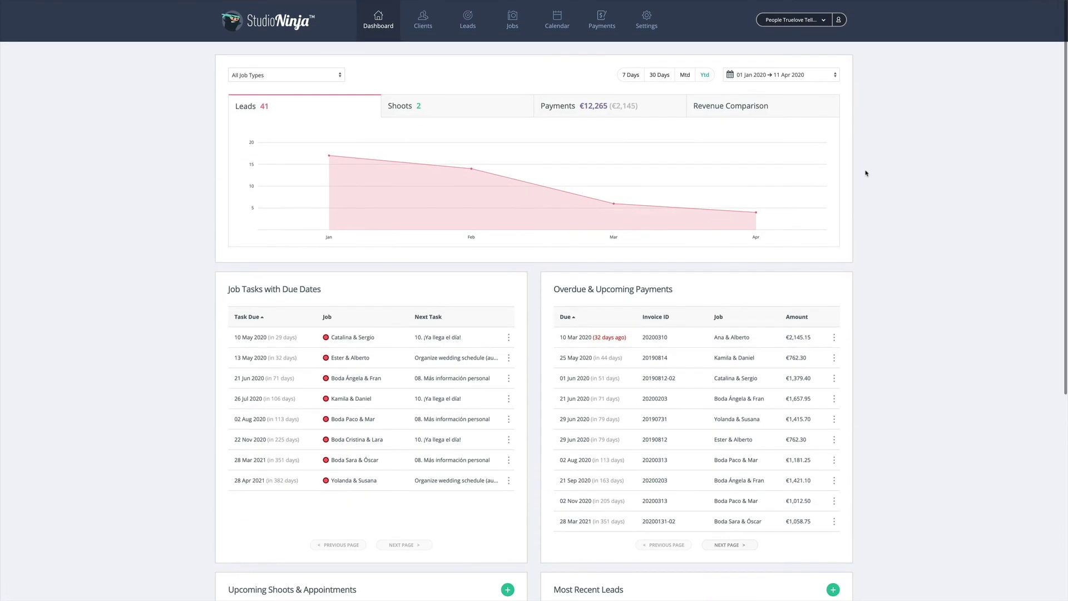